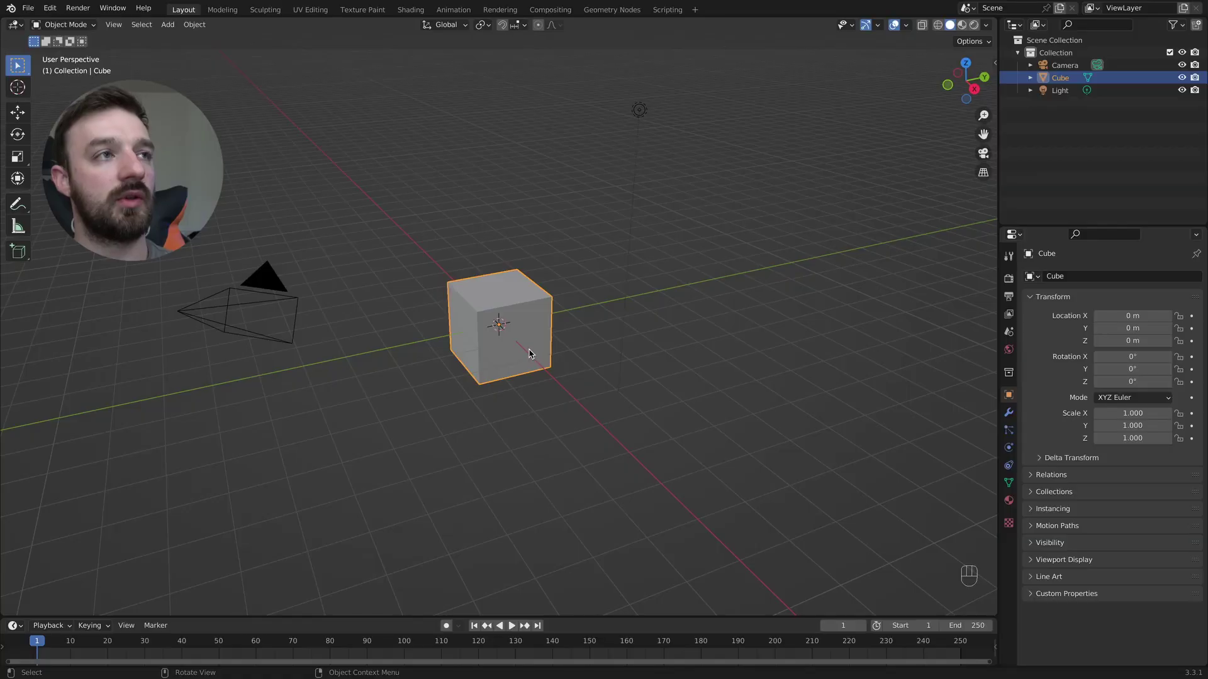
Step: Delete all the default objects from the scene
key(a)
key(x)
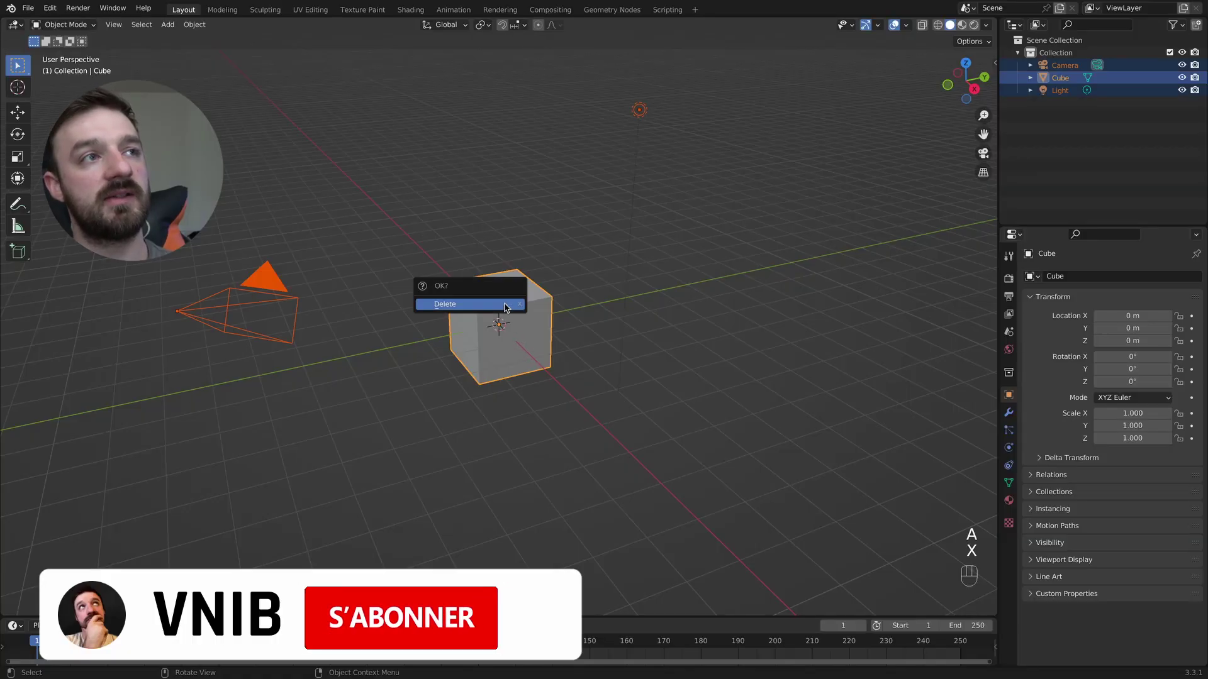
click(466, 305)
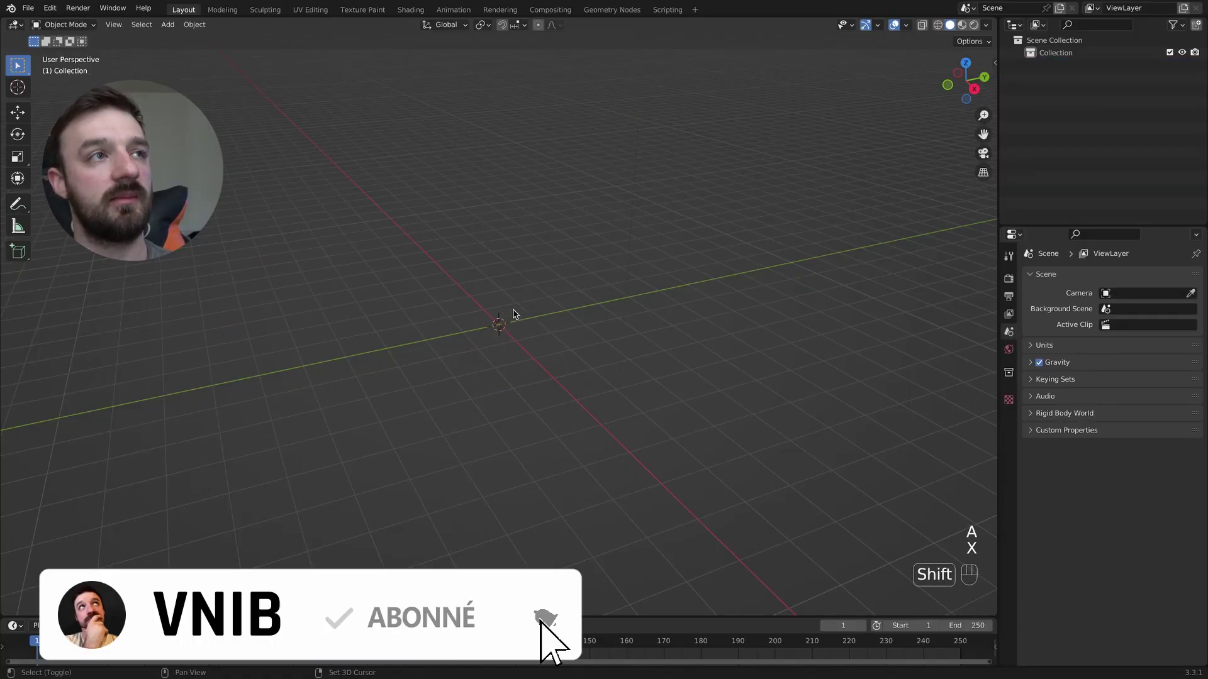
Step: Add a cylinder mesh at the world origin
key(shift+a)
mouse_move(513, 309)
click(585, 373)
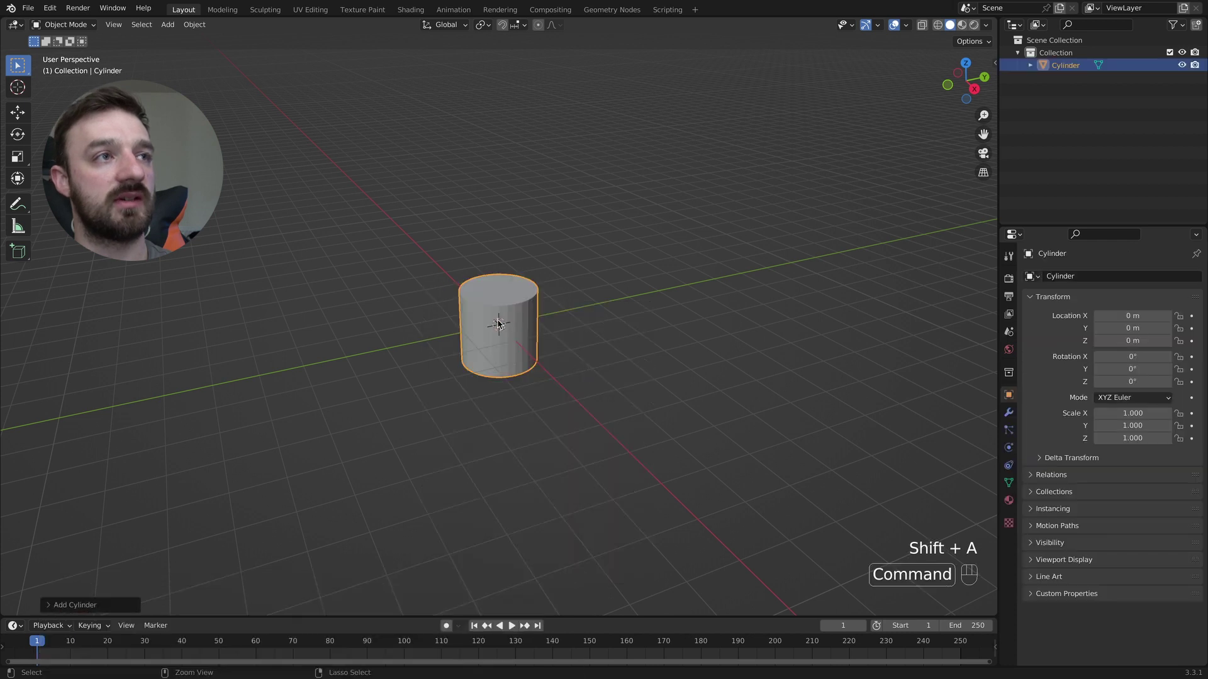
Step: Delete the cylinder's top face in Edit Mode to leave it open
key(Tab)
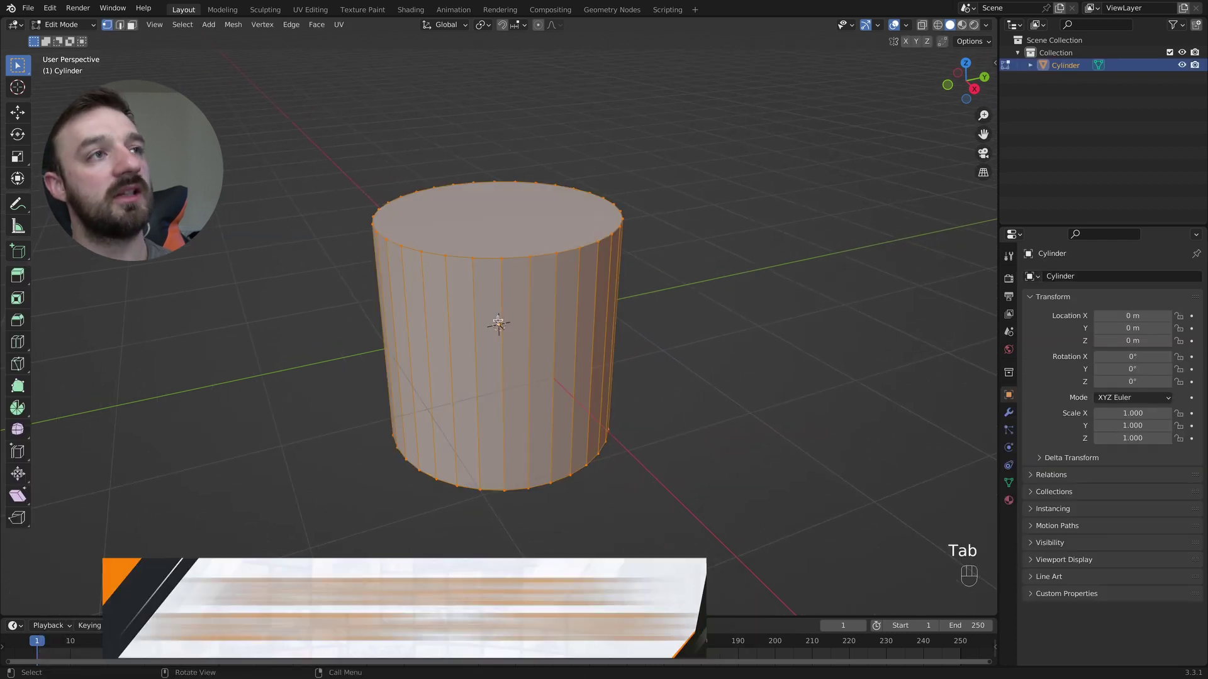
key(3)
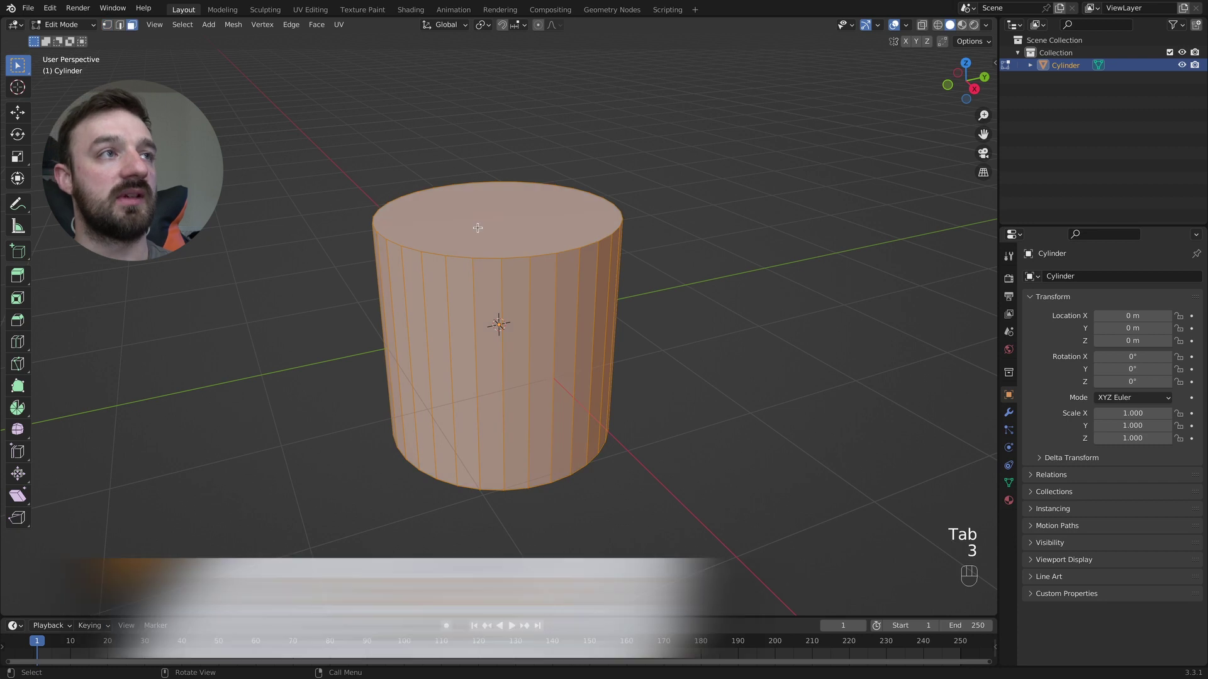
click(485, 166)
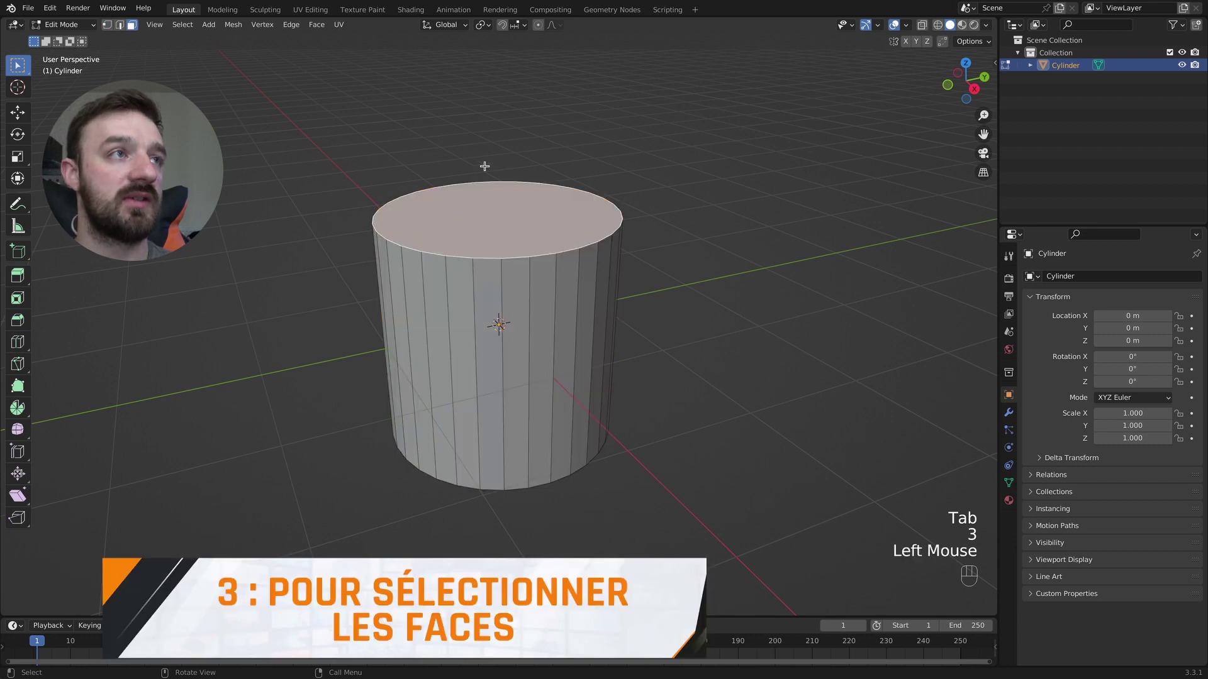
key(x)
click(460, 212)
Step: Scale down the cylinder's bottom face so the walls taper towards the base
middle_drag(524, 206, 524, 203)
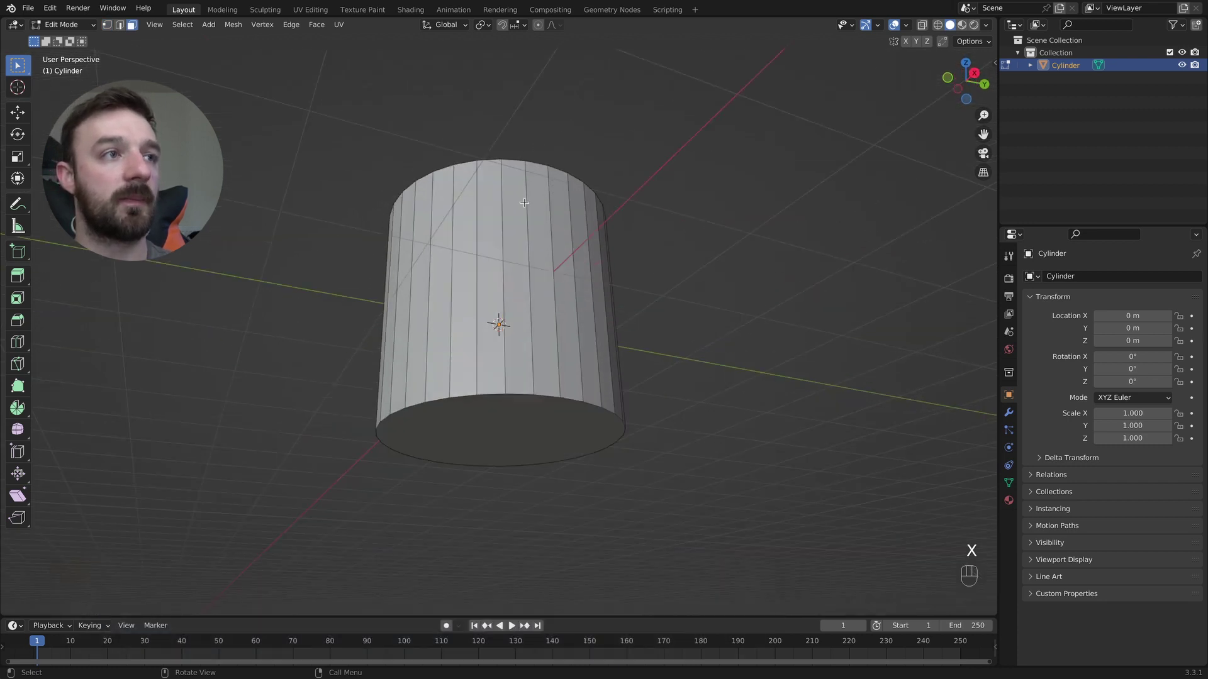
click(567, 409)
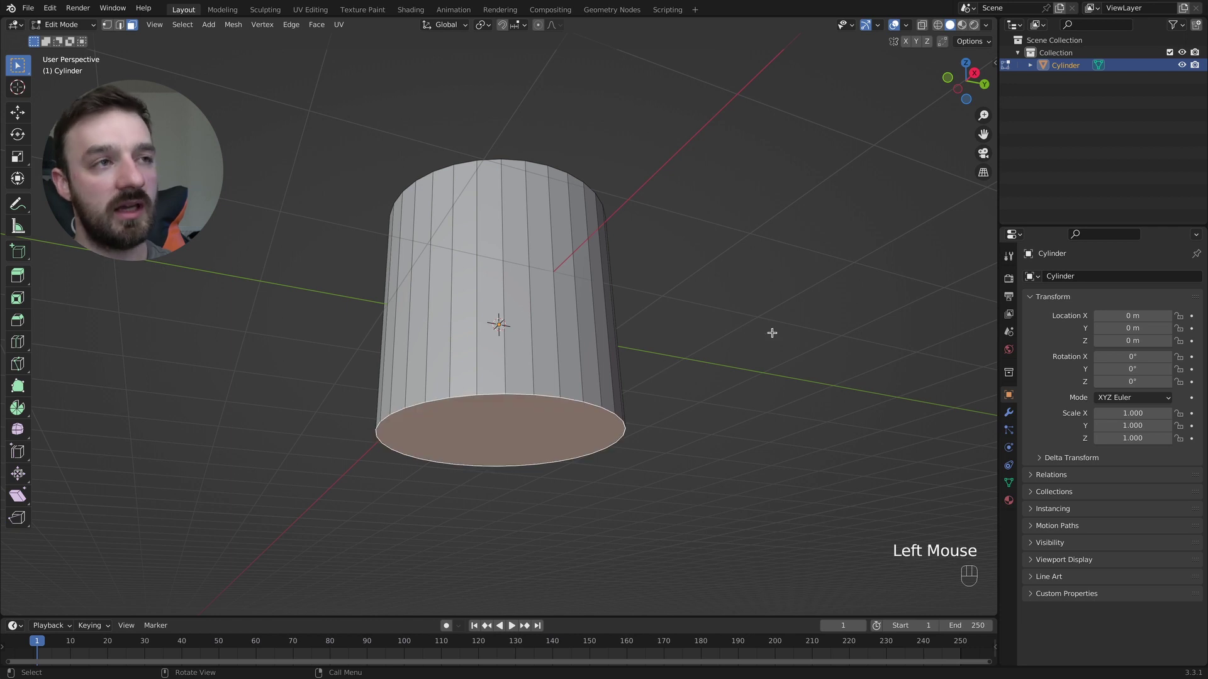
key(s)
click(714, 337)
Step: Add 13 horizontal loop cuts around the cylinder's side wall
middle_drag(715, 337, 714, 337)
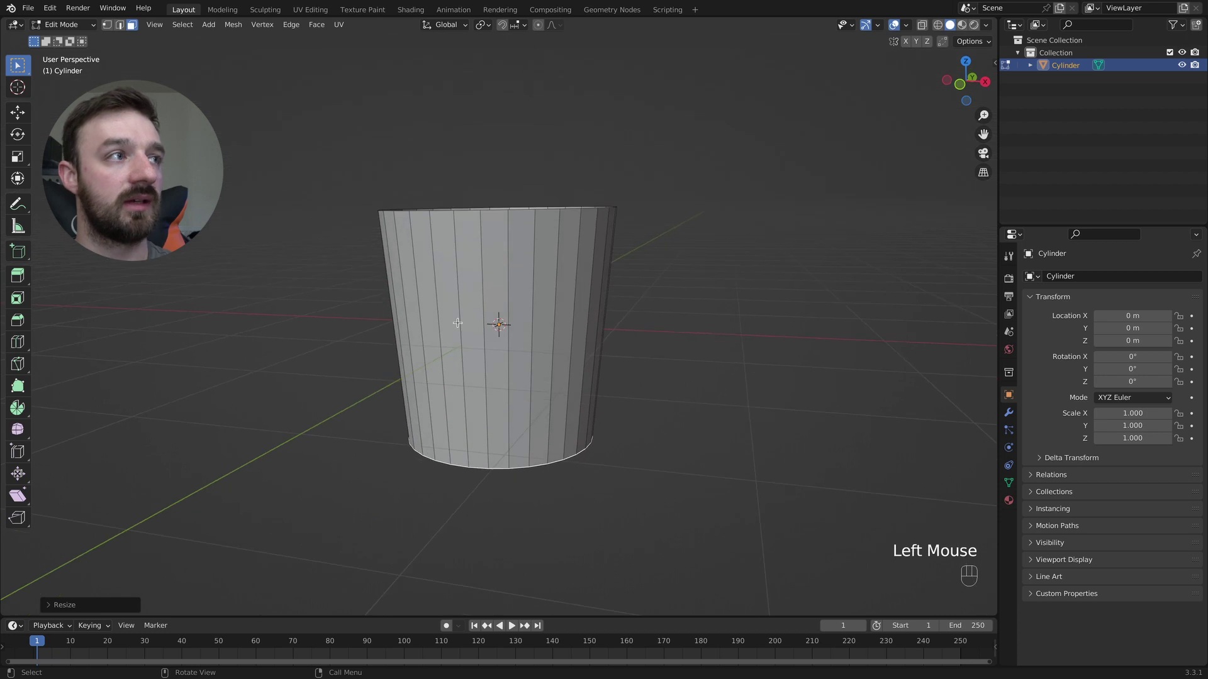
click(17, 341)
click(395, 328)
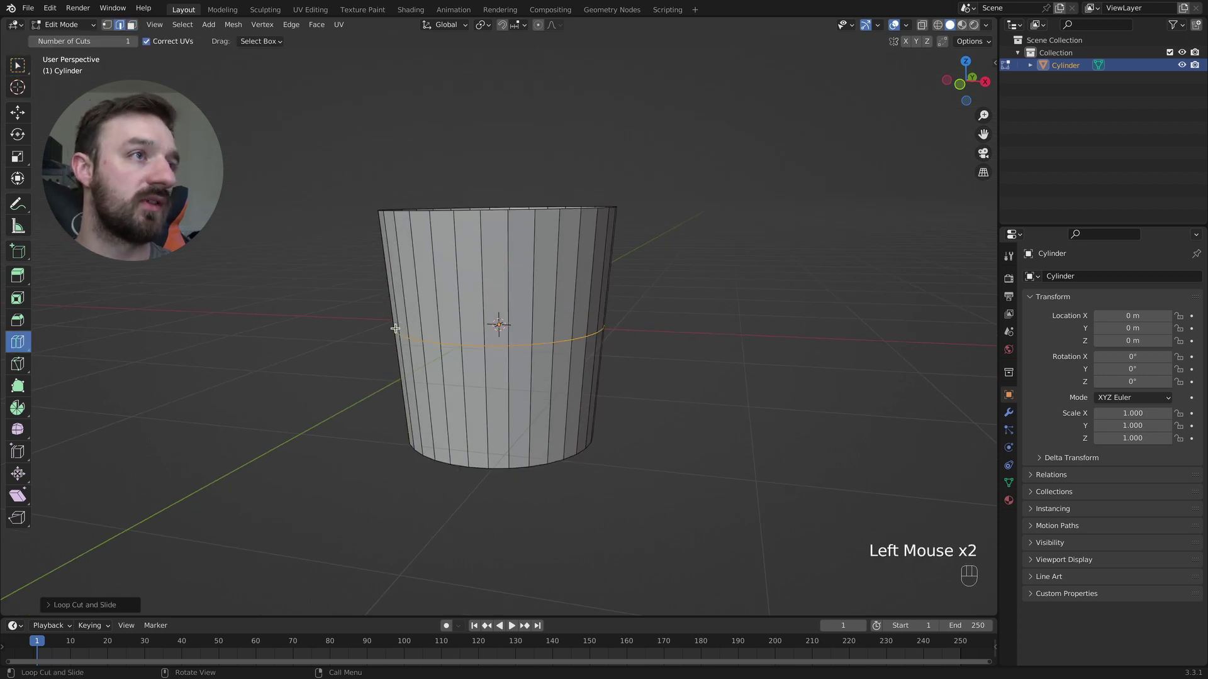
click(88, 605)
double_click(142, 491)
text(13)
key(Return)
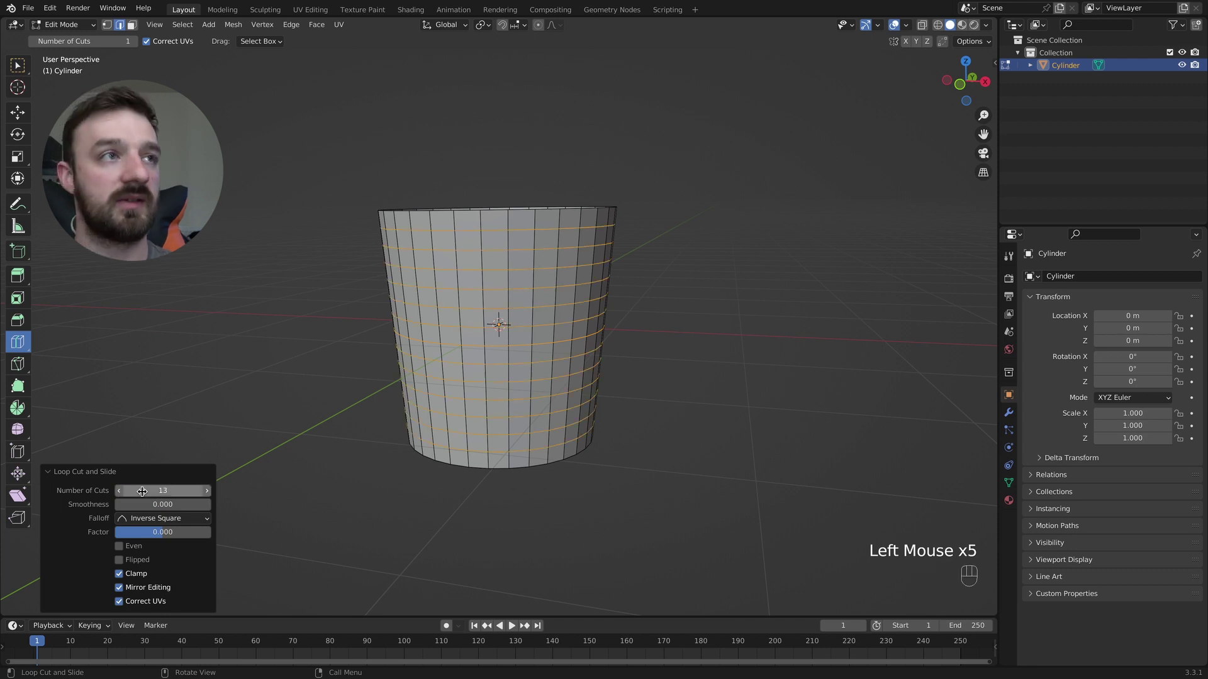
Step: Dissolve the edge loop just below the rim and the one just above the base
click(17, 64)
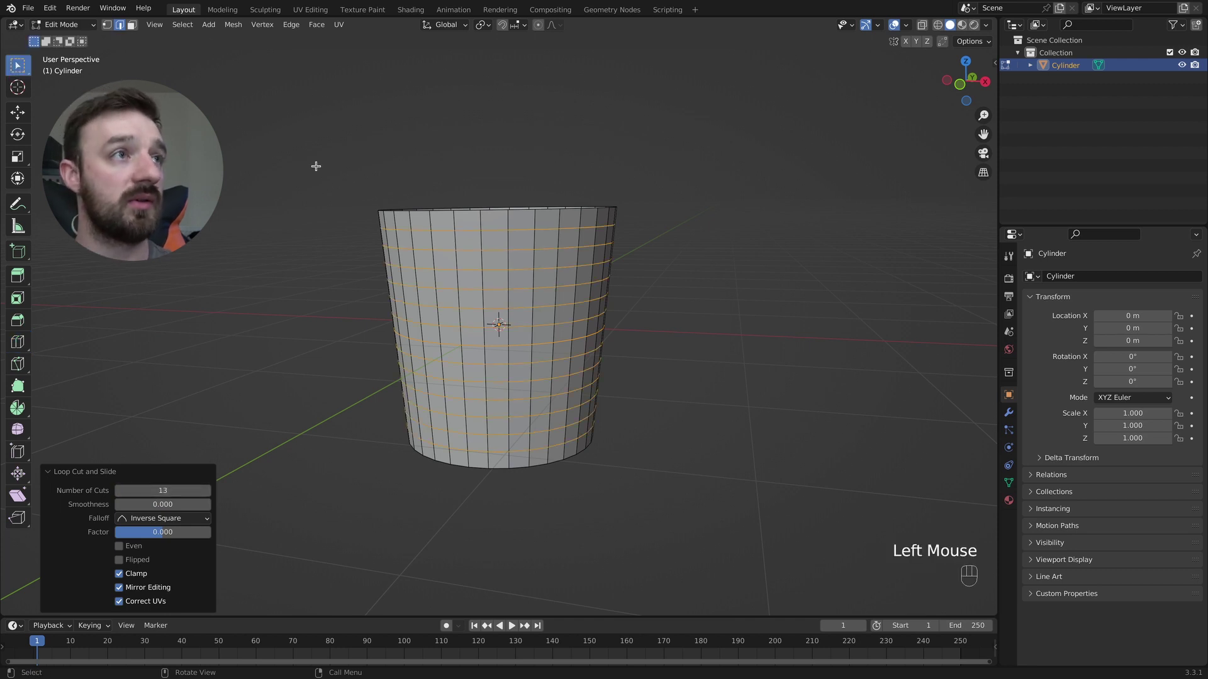
click(464, 229)
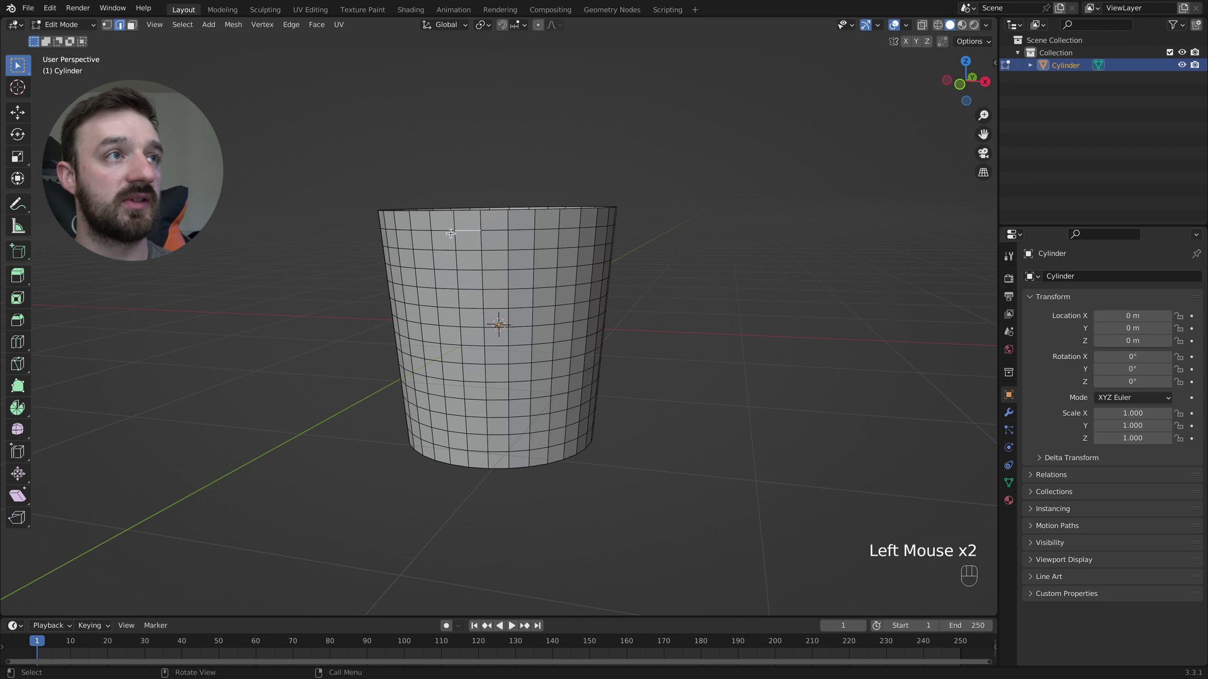
alt+shift+click(505, 233)
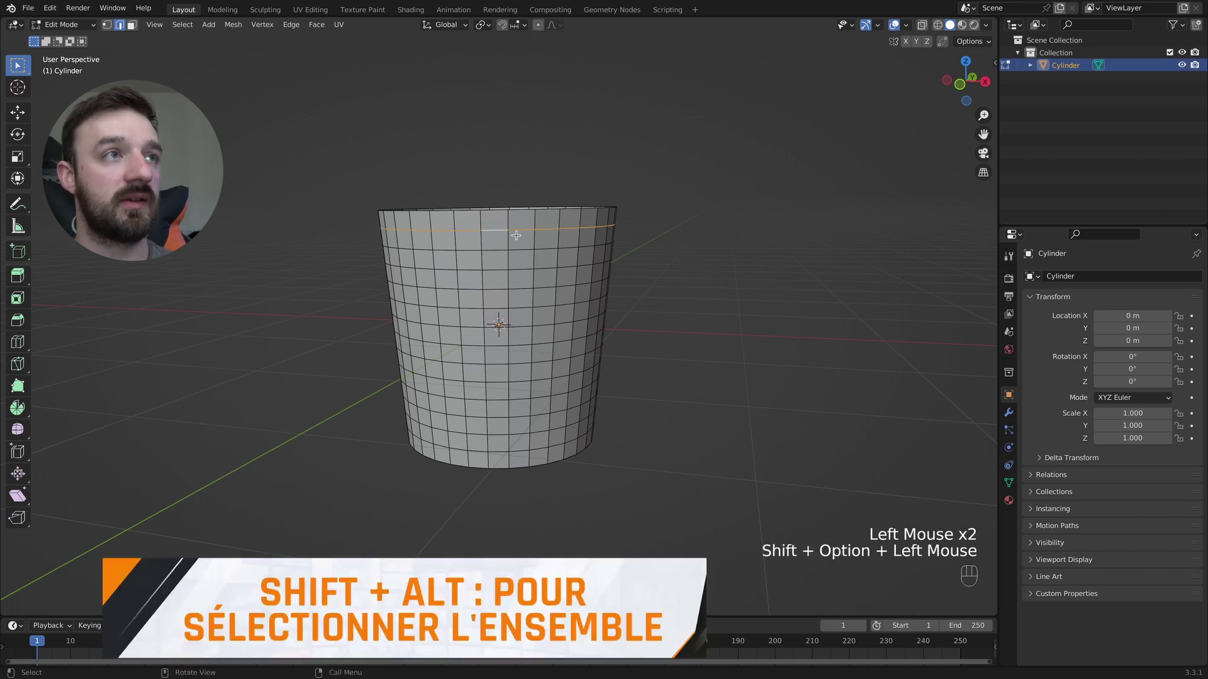
middle_drag(506, 232, 599, 234)
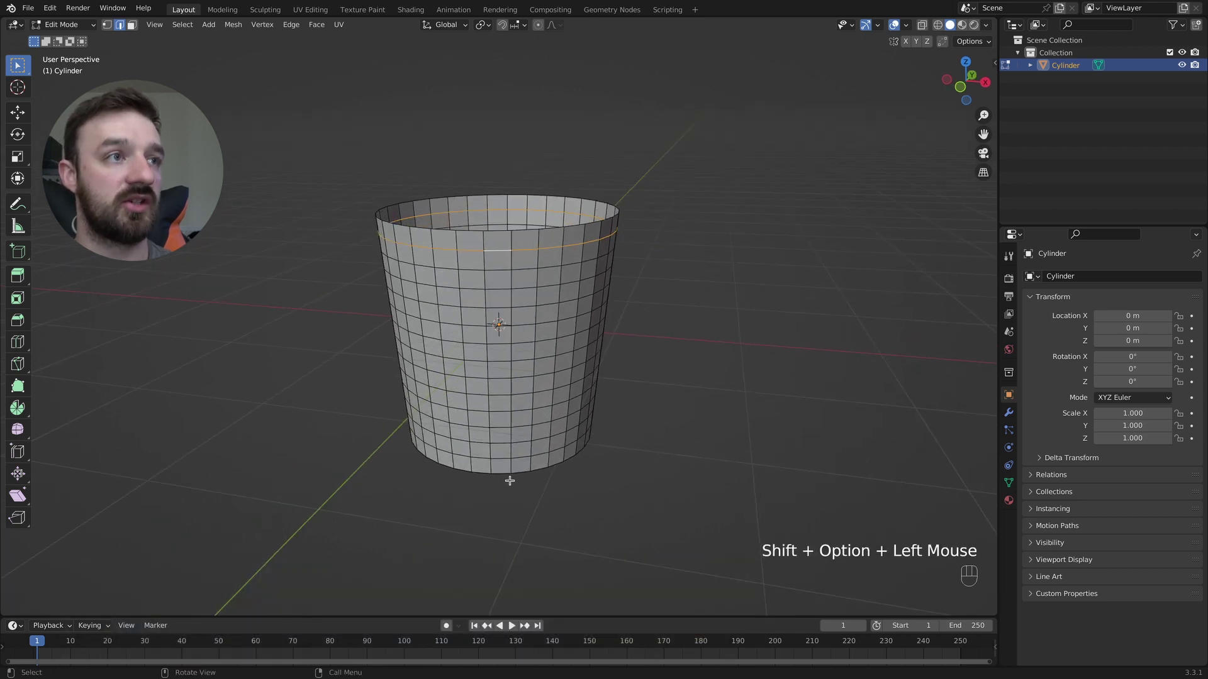
alt+shift+click(517, 458)
key(x)
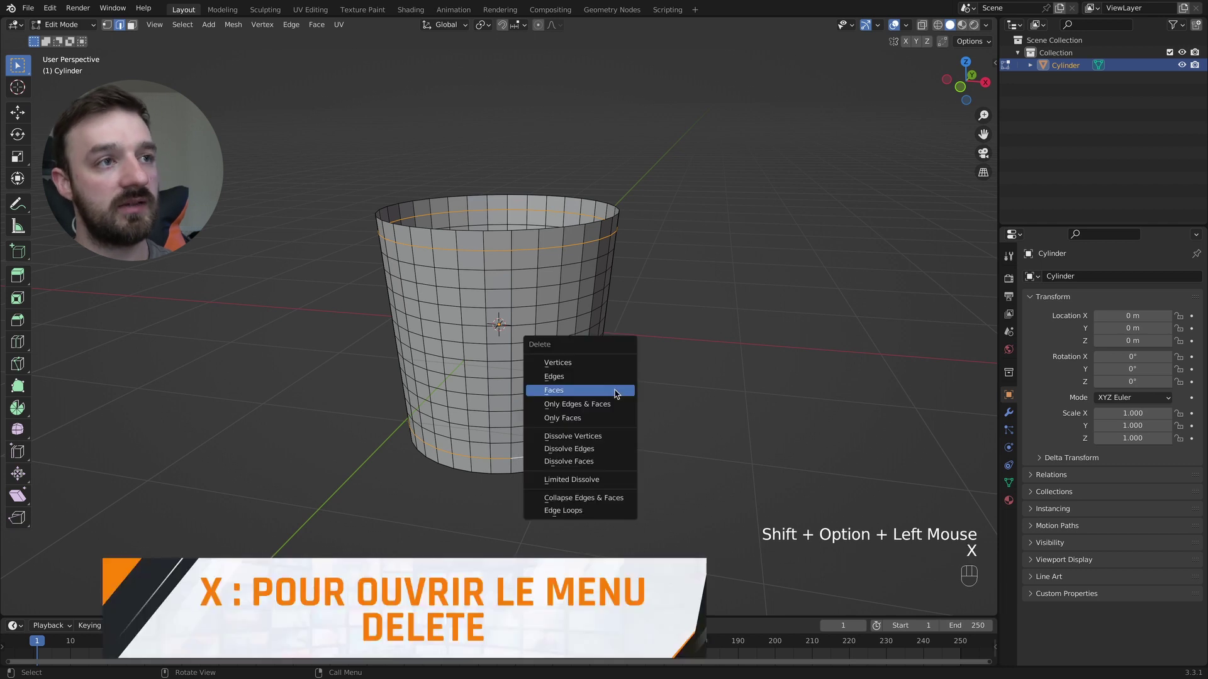
click(610, 451)
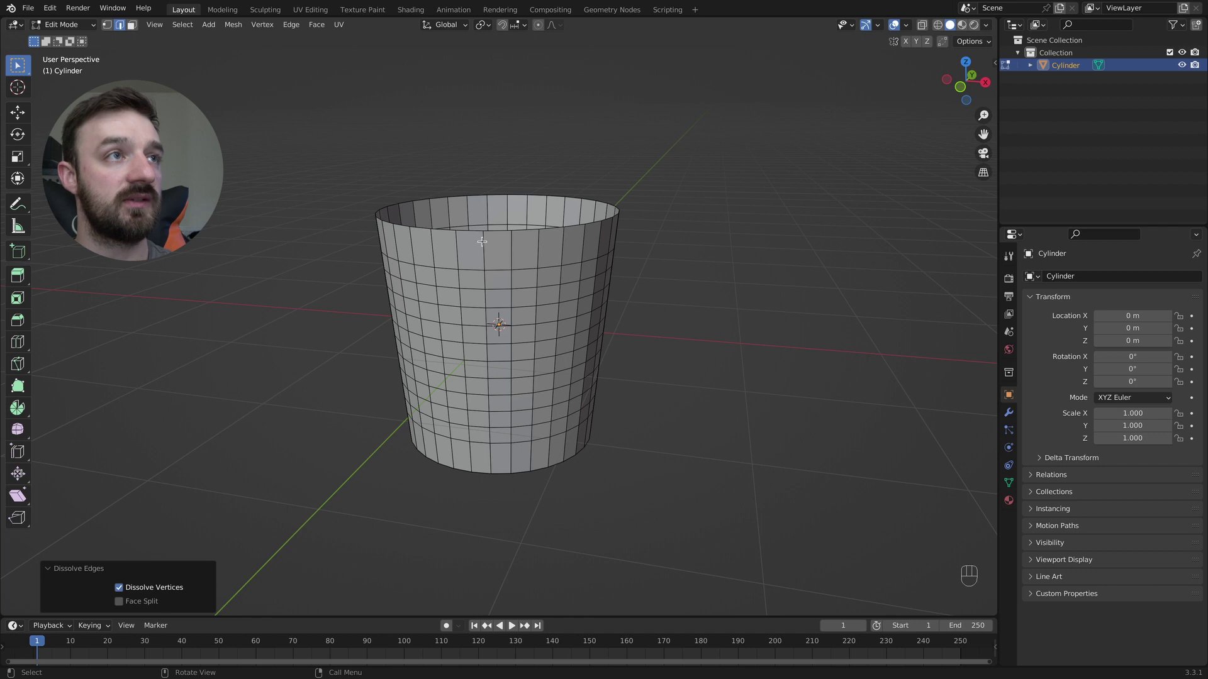
Step: Extrude the open top edge loop outward with a scale of about 1.047 to form a flat rim
alt+shift+click(555, 198)
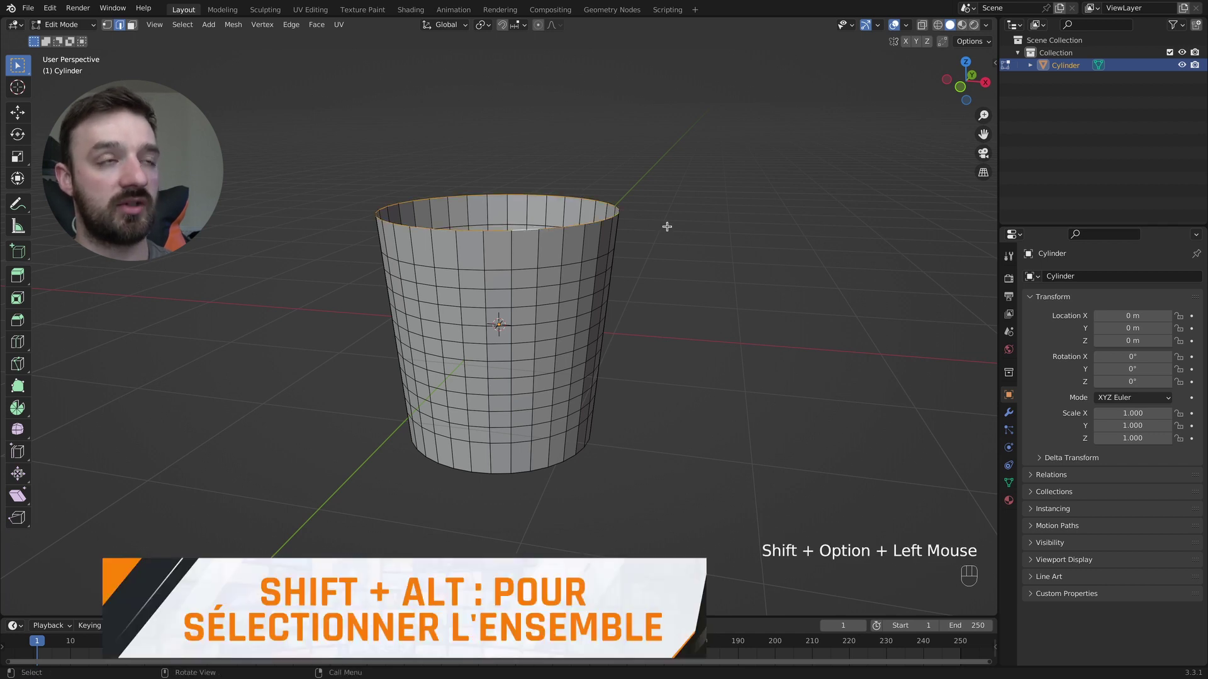
key(e)
key(s)
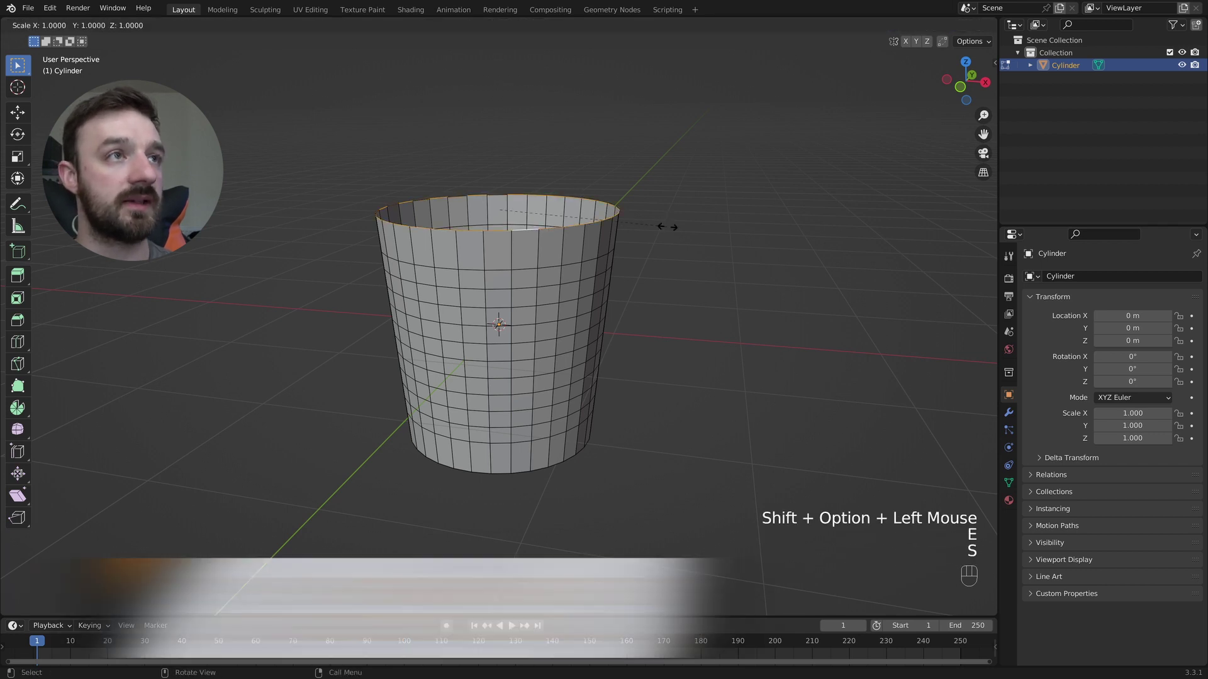
click(677, 226)
Step: Extrude the rim's outer edge loop about 0.048 m downward along the Z axis
middle_drag(671, 224, 671, 225)
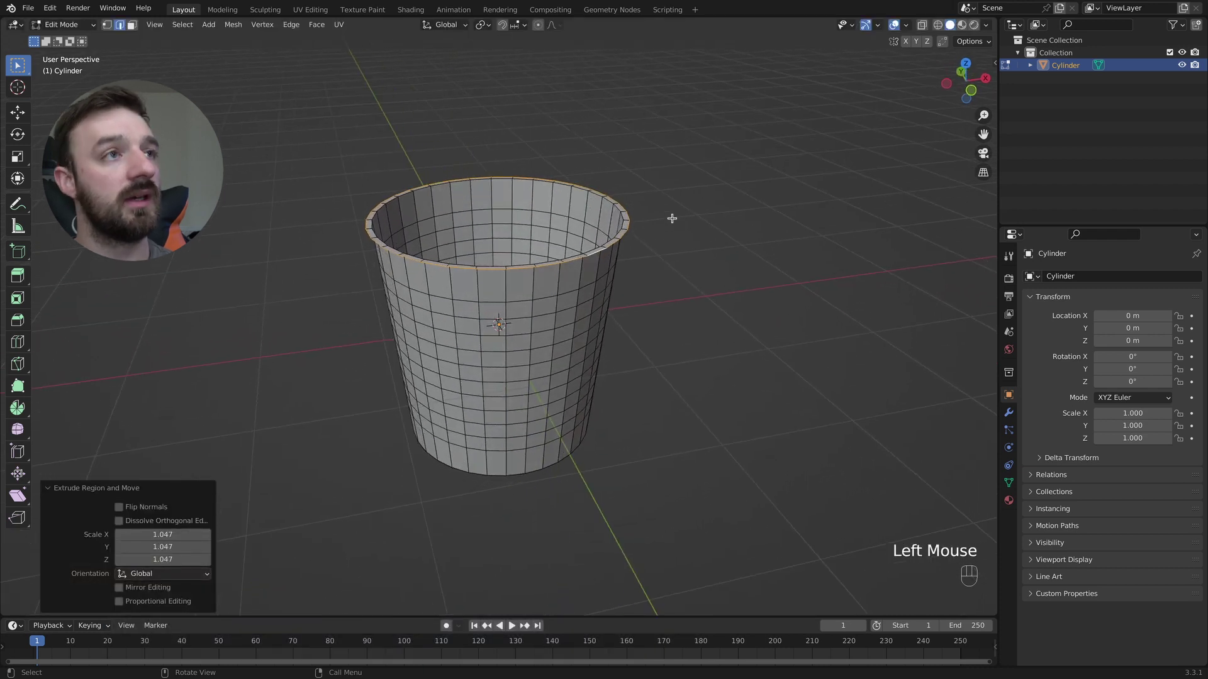
key(e)
key(z)
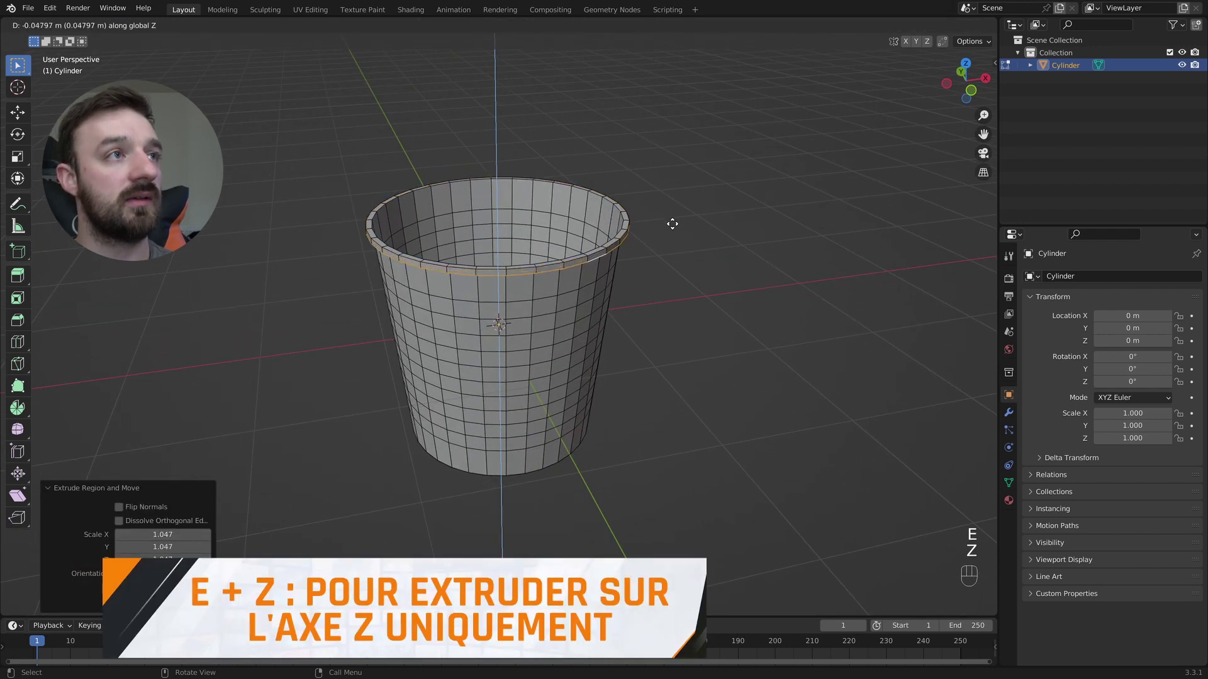
click(672, 224)
Step: Inset all wall faces between the plain top and bottom bands, front and back, by about 0.043 m
middle_drag(671, 224, 604, 252)
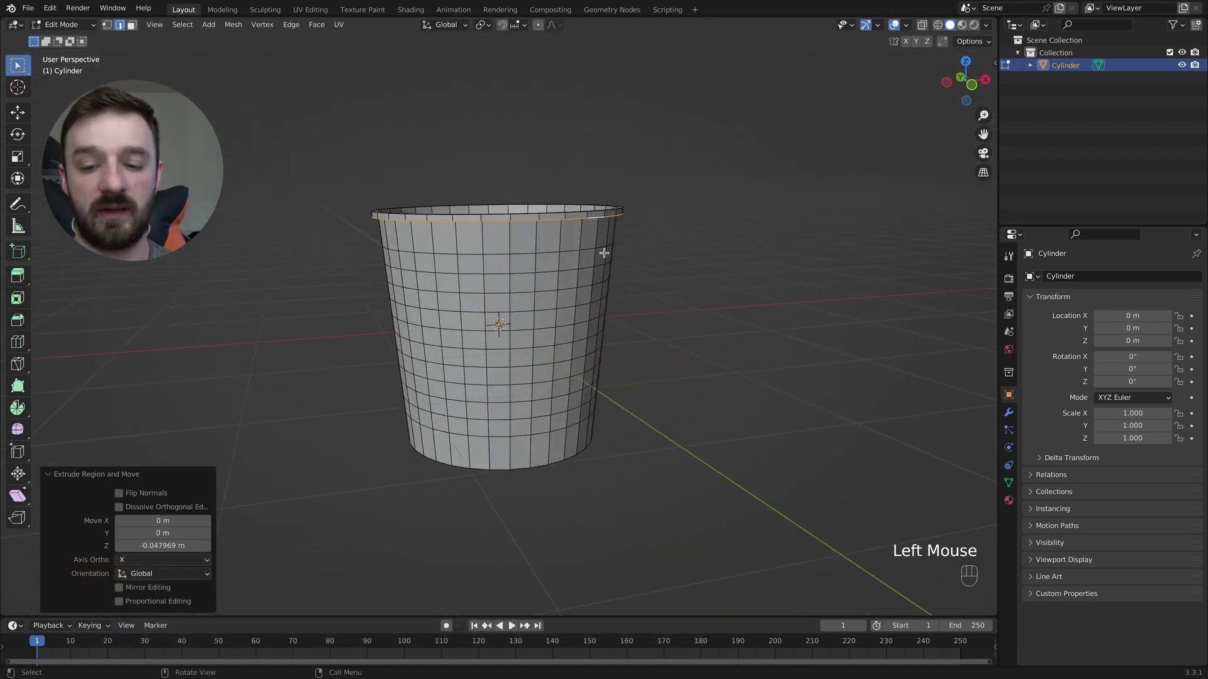
key(KP_1)
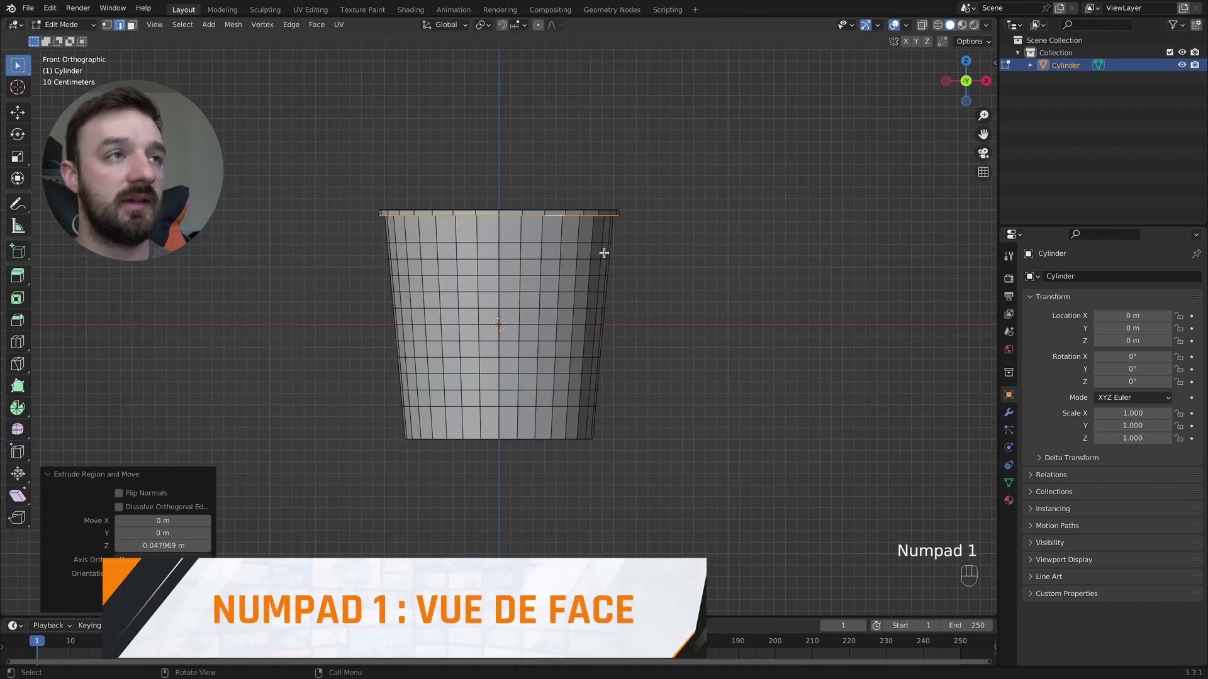
key(z)
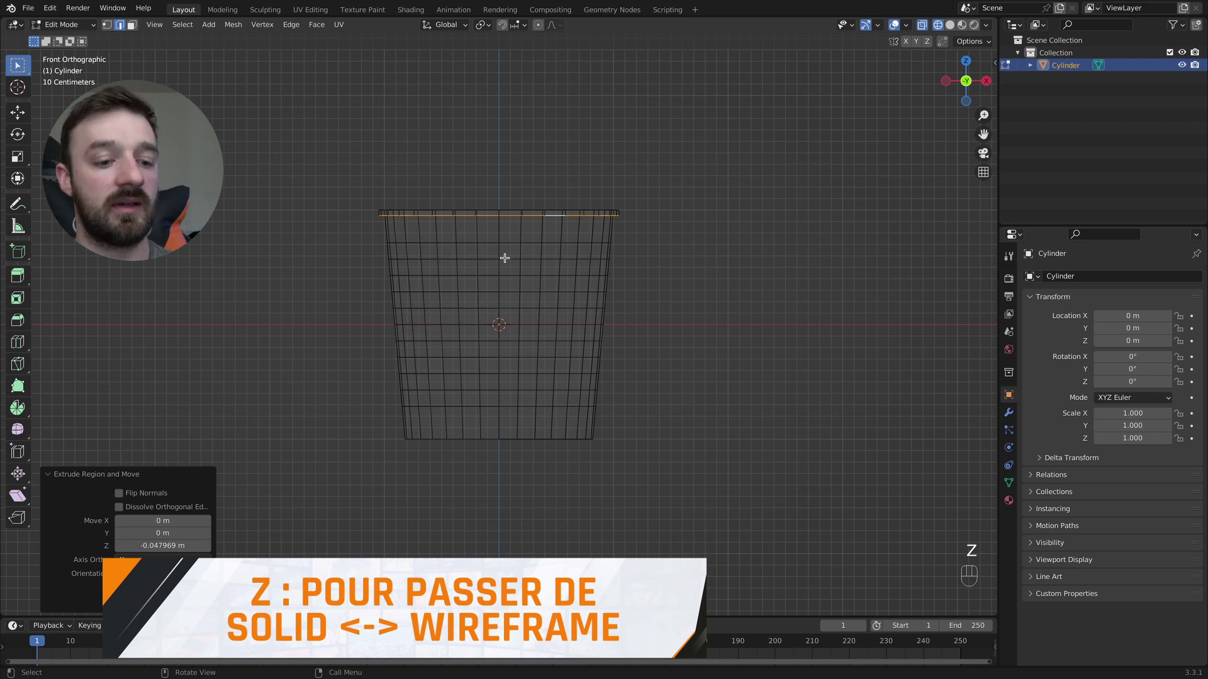
key(3)
drag(348, 245, 665, 403)
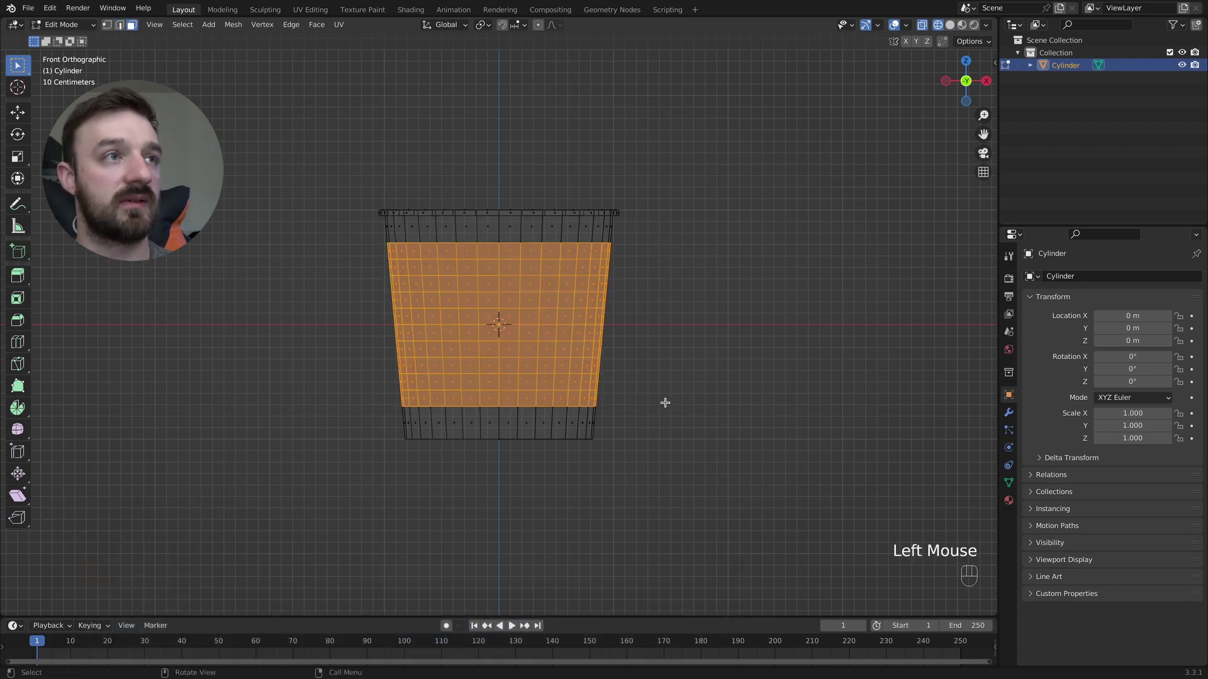
key(z)
middle_drag(733, 367, 733, 365)
key(i)
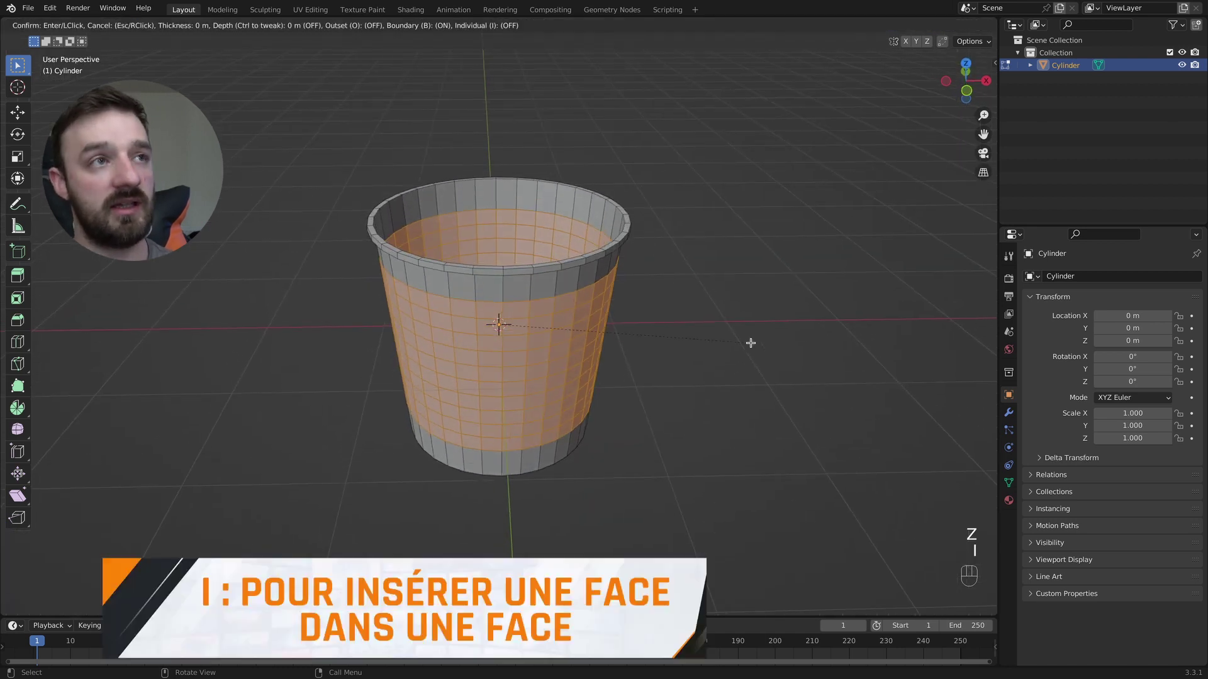
click(748, 344)
Step: Make the wall inset apply to individual faces and reduce its thickness to about 0.023 m
scroll(558, 334, down, 3)
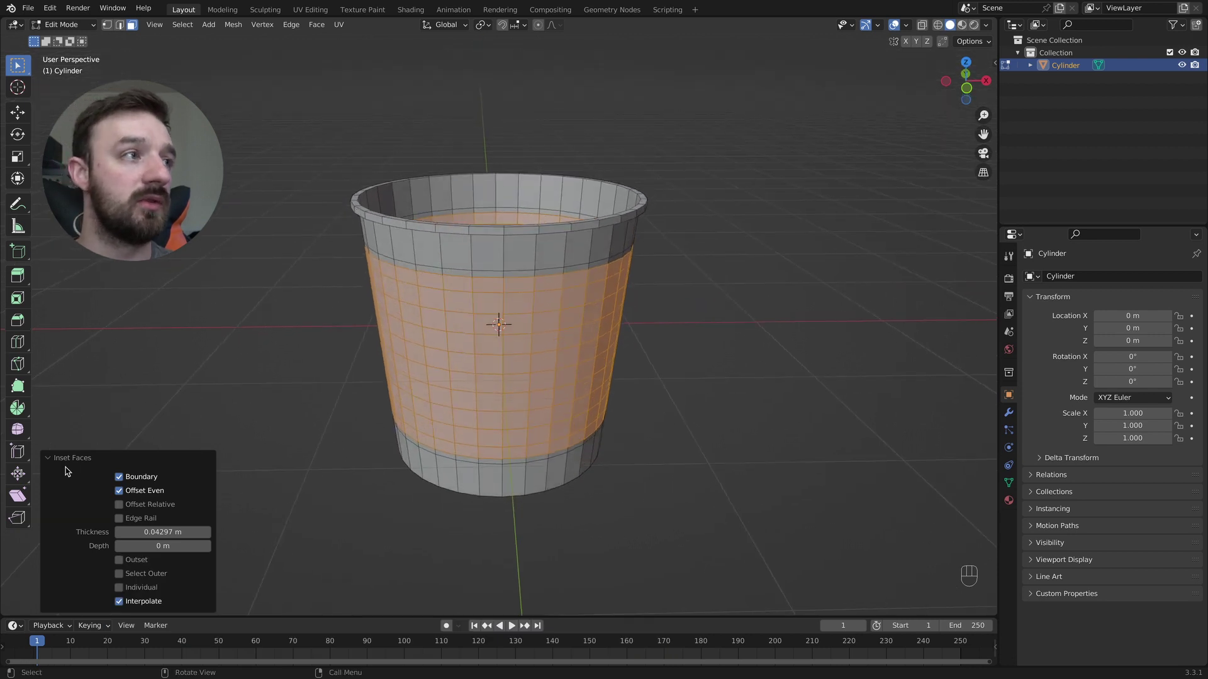
click(119, 587)
mouse_move(158, 534)
mouse_down()
mouse_move(136, 534)
mouse_move(148, 534)
mouse_up()
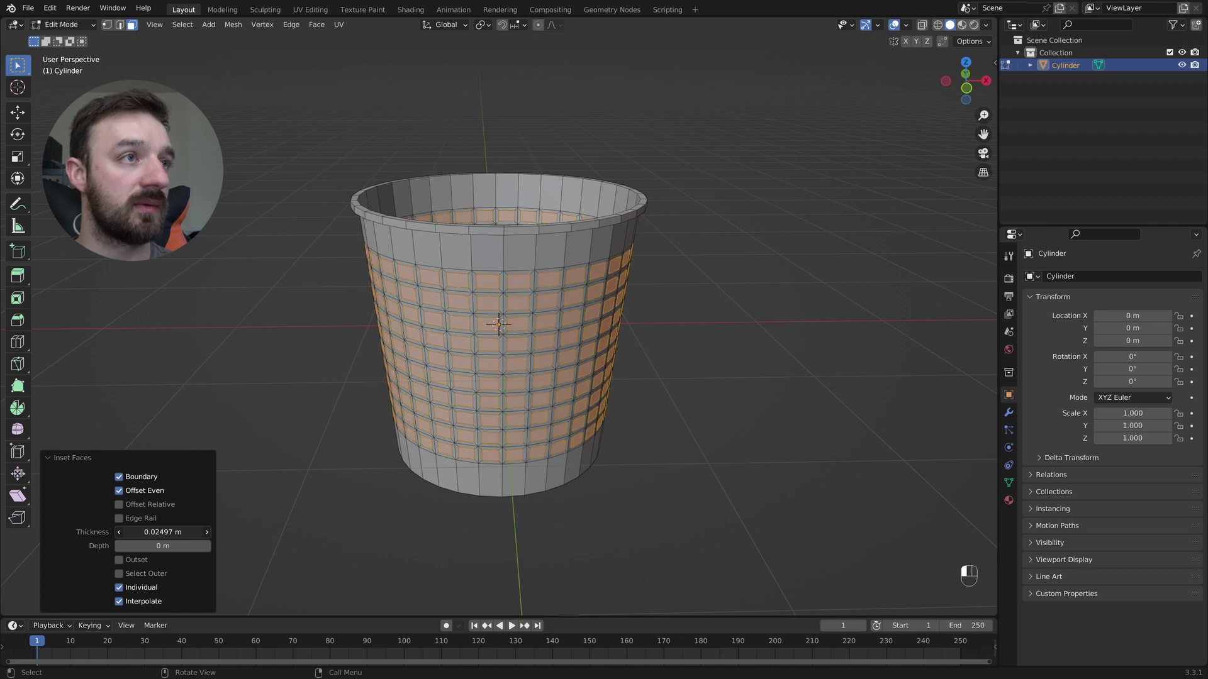
Step: Delete the inset inner faces to leave an open grid in the wall
mouse_move(490, 445)
middle_down()
mouse_move(490, 434)
mouse_move(490, 445)
middle_up()
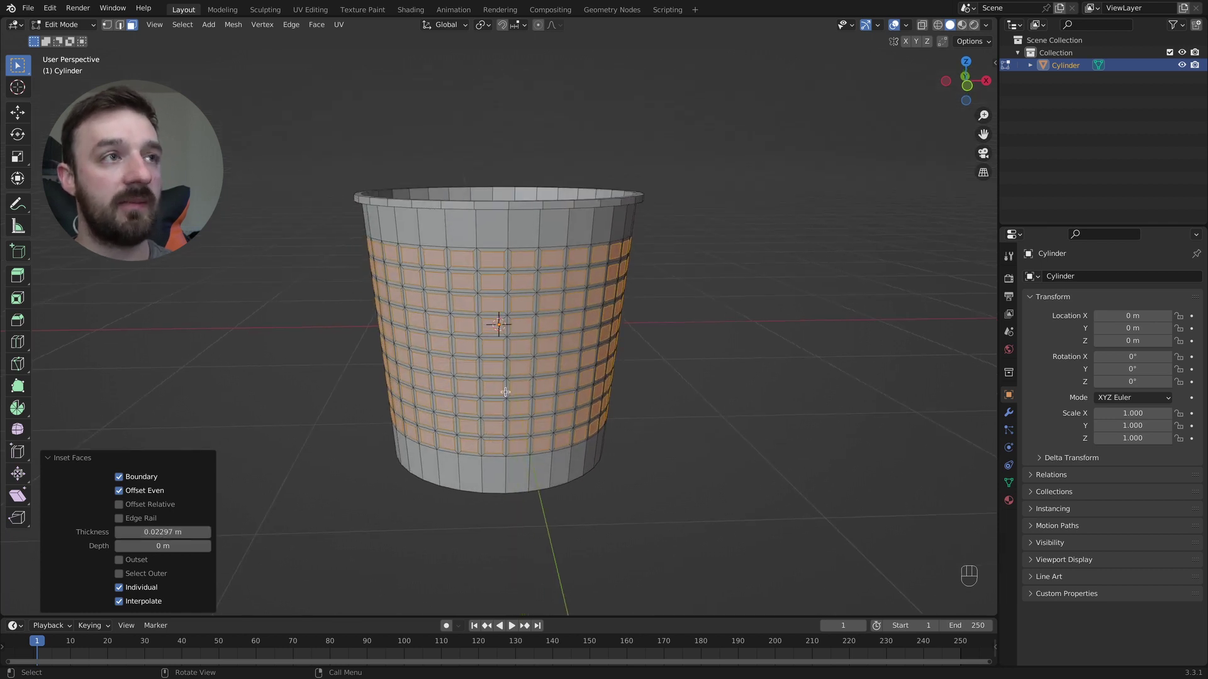
key(x)
click(467, 333)
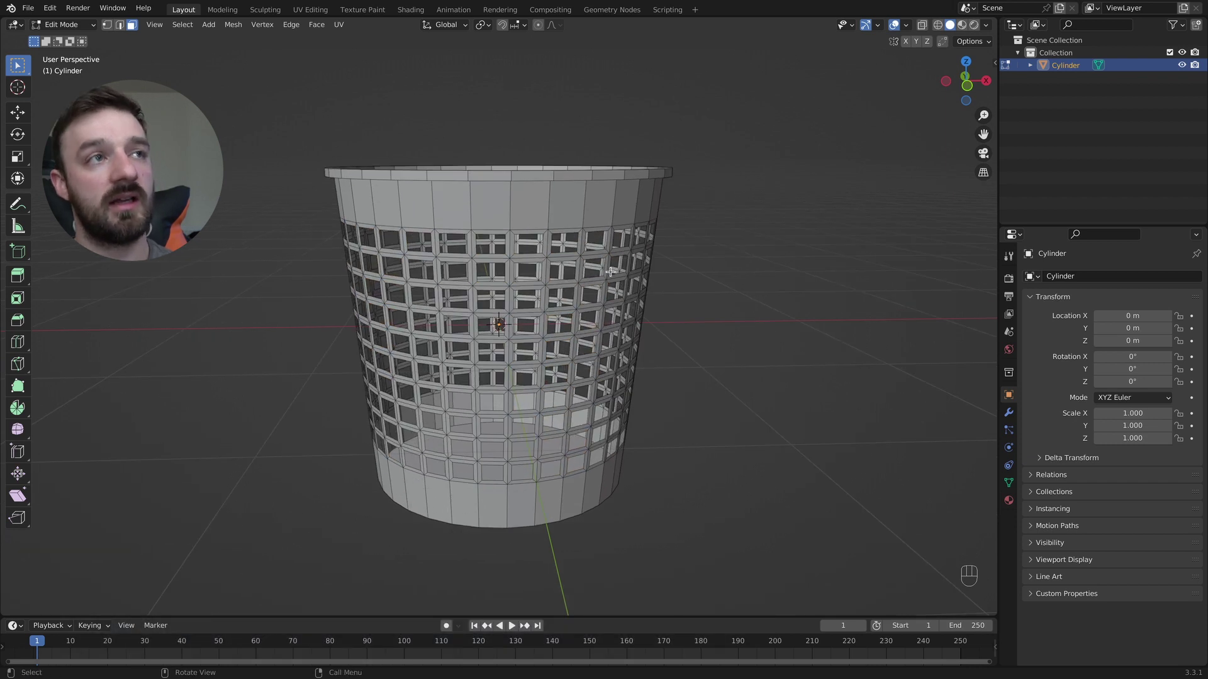
Step: Return to Object Mode and add a Solidify modifier to the basket with a thickness of 0.02 m
key(Tab)
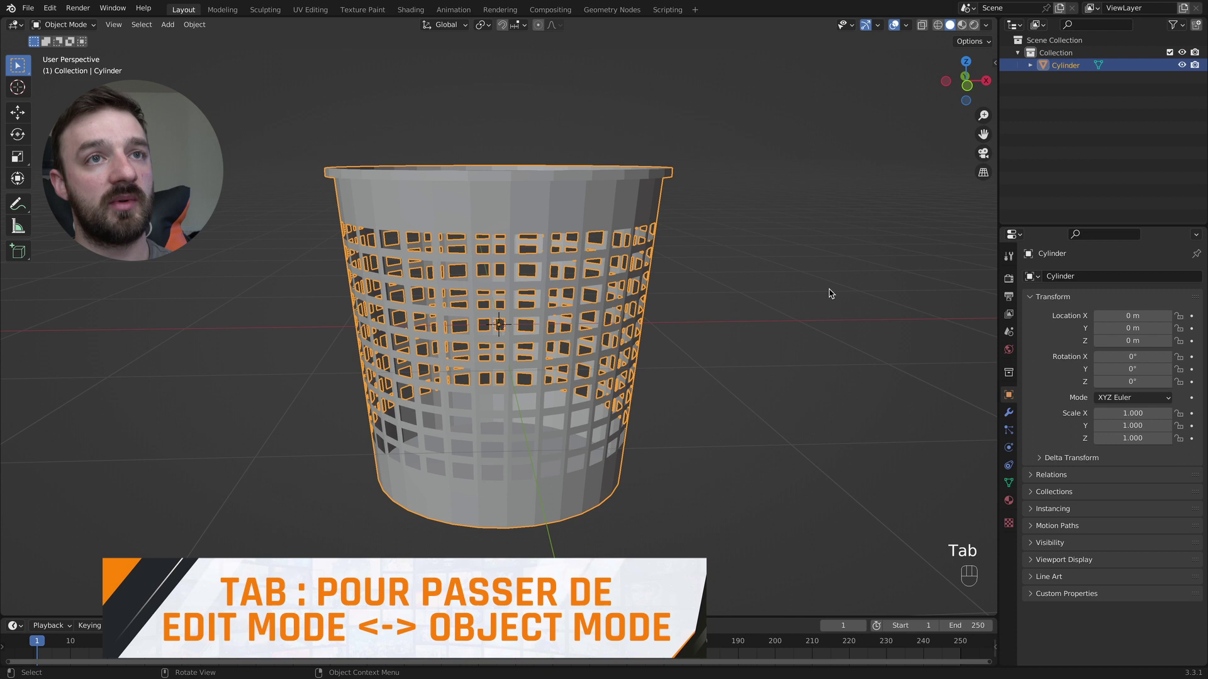
click(1008, 412)
click(1061, 275)
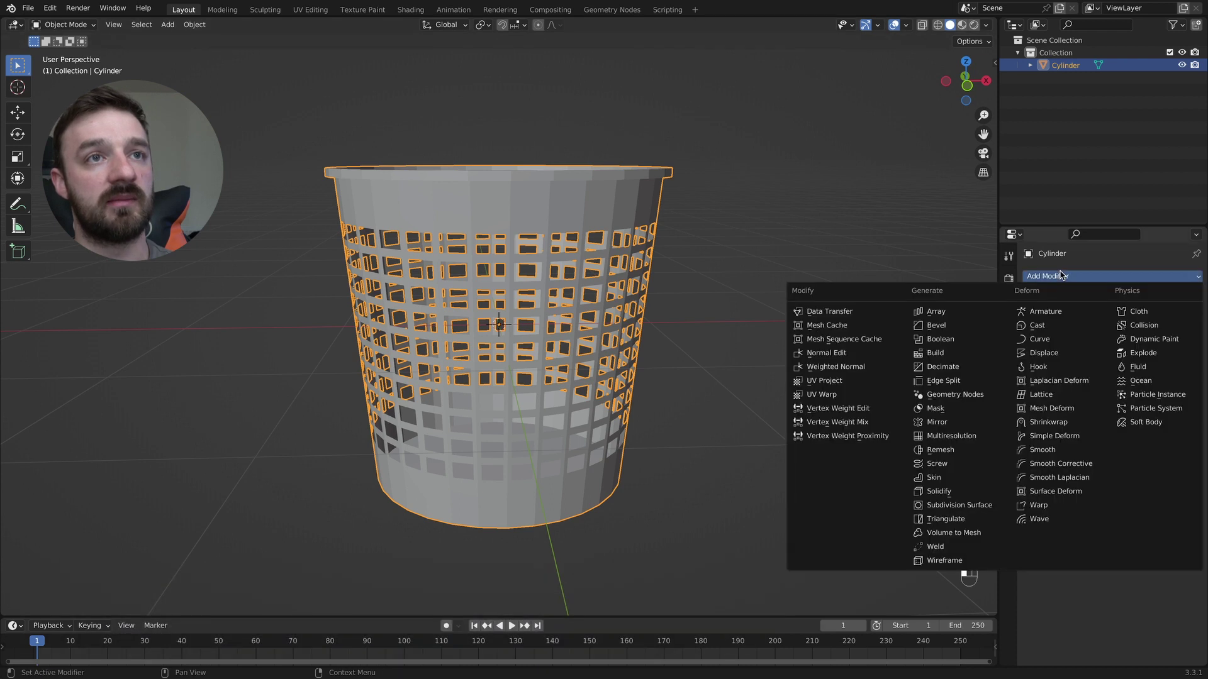
click(950, 491)
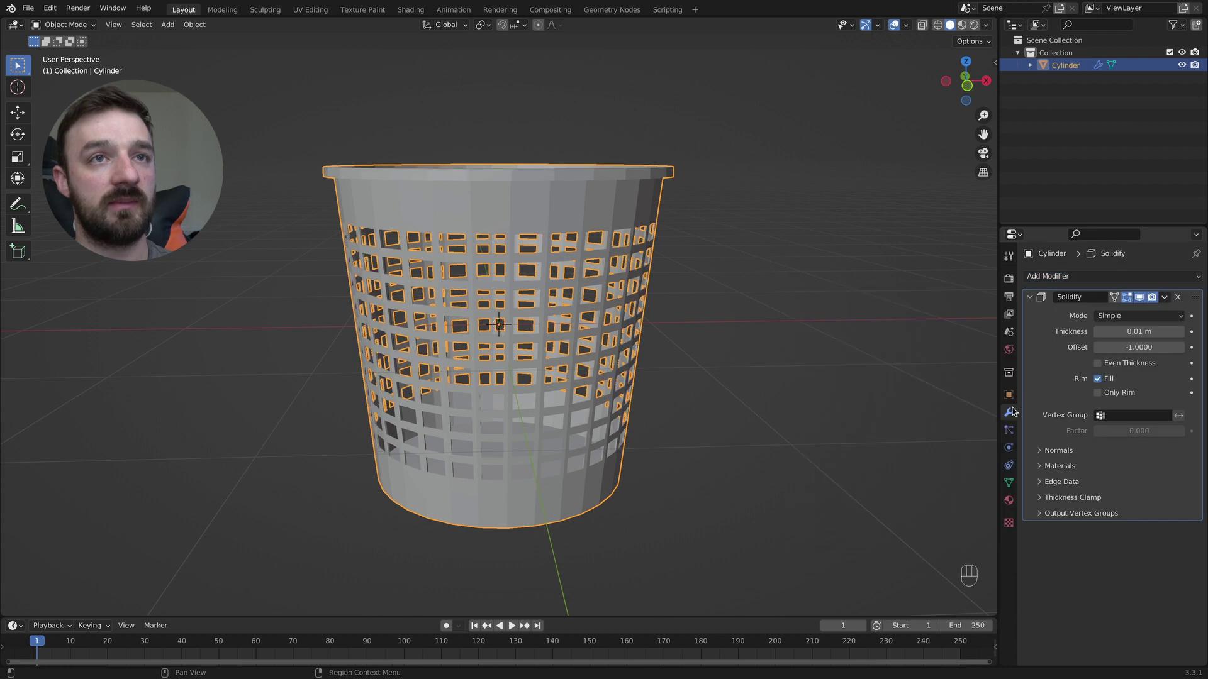
click(1117, 333)
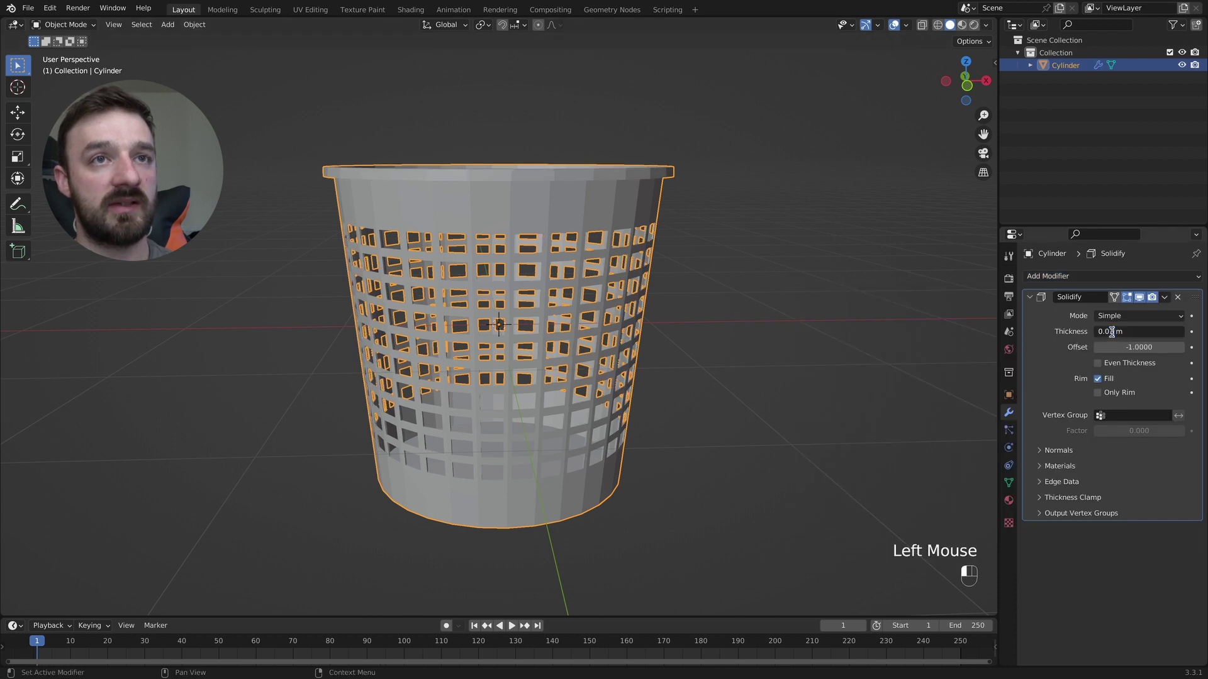
text(2)
key(Return)
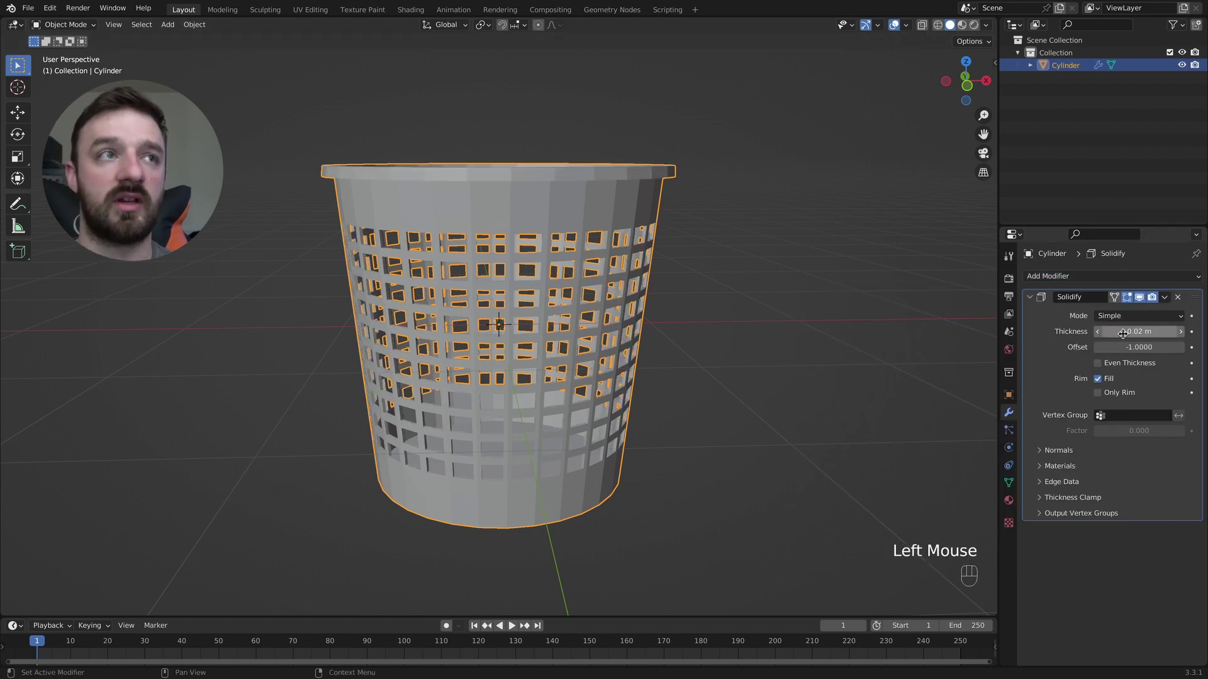
Step: In Edit Mode, set the Solidify modifier's offset to 0 so the thickness is centred on the basket wall
middle_drag(711, 218, 697, 219)
key(Tab)
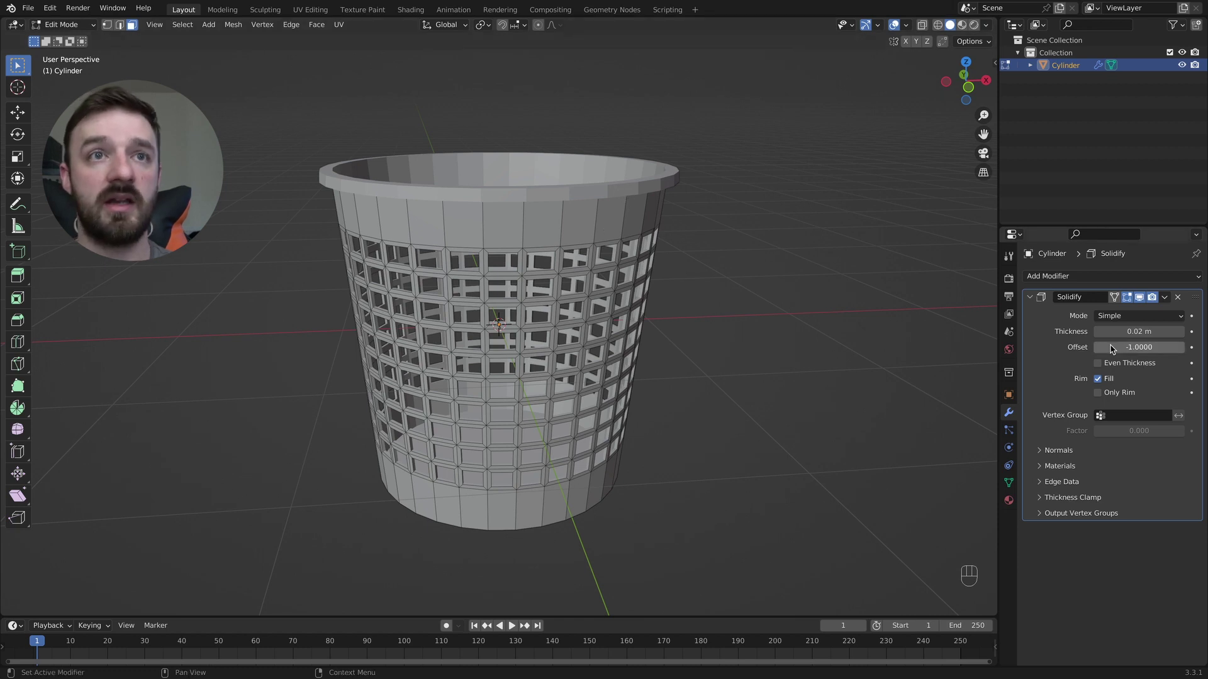
drag(1109, 351, 1182, 350)
middle_drag(740, 214, 727, 176)
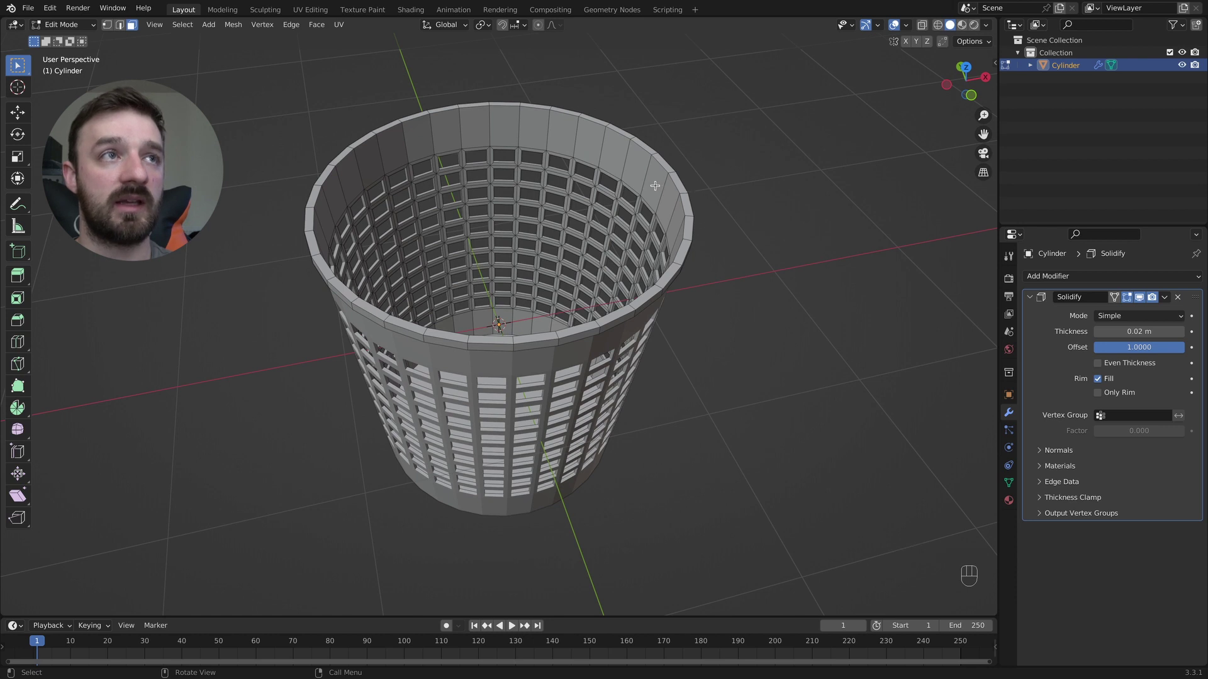
click(1118, 351)
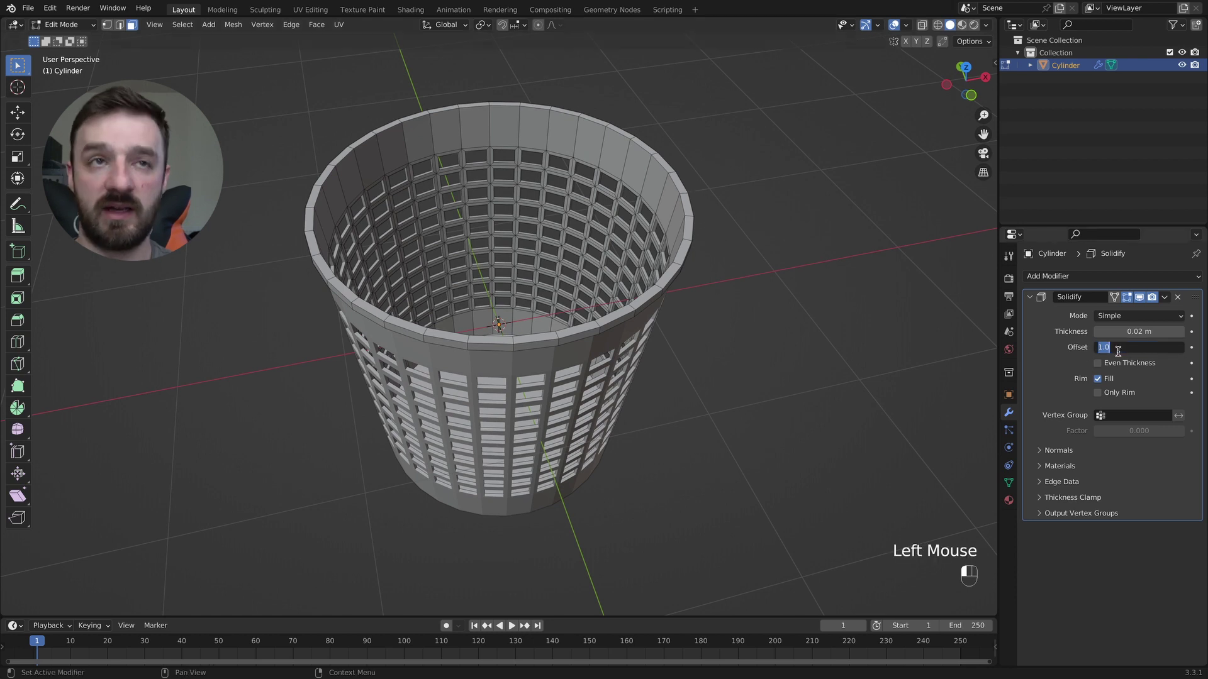
text(0)
key(Return)
middle_drag(709, 240, 649, 256)
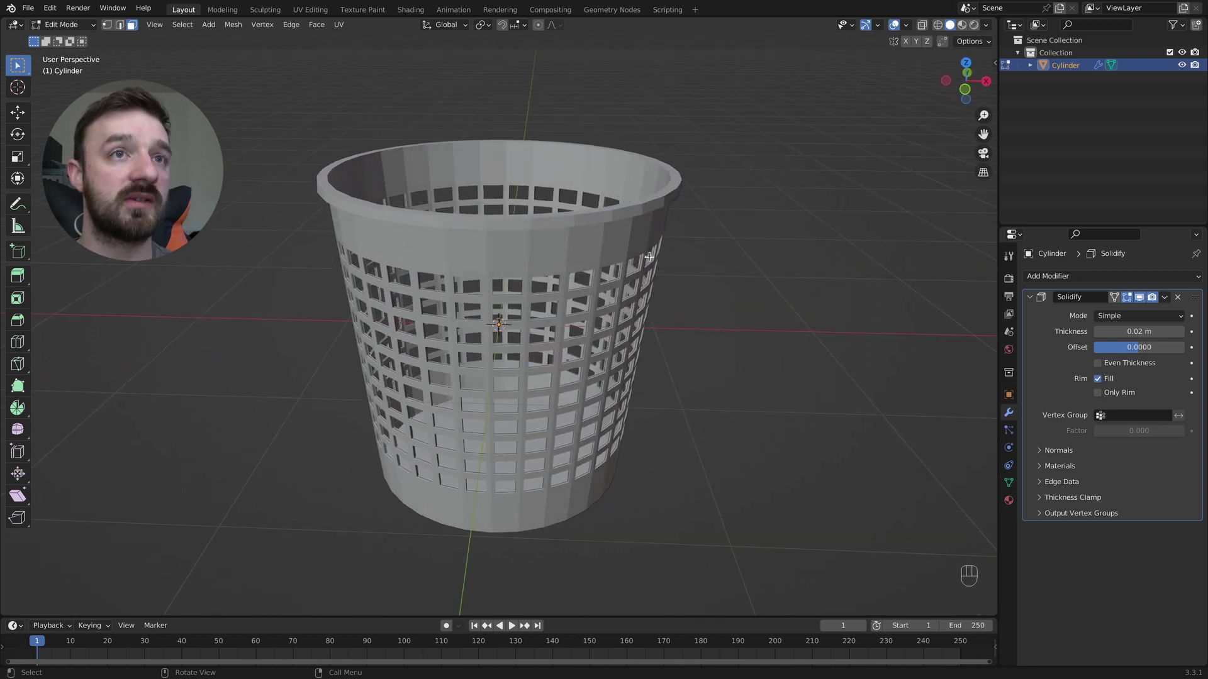
click(1032, 298)
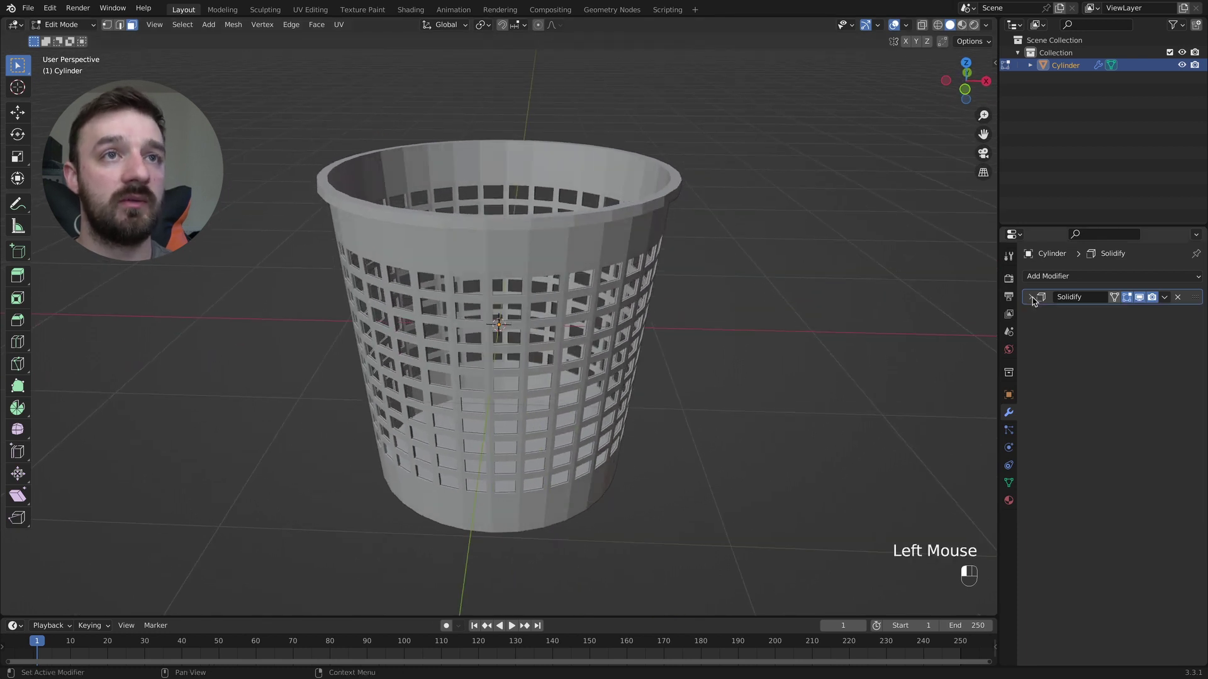
Step: Return to Object Mode and apply smooth shading to the basket
key(Tab)
middle_drag(638, 225, 570, 235)
right_click(626, 228)
click(625, 227)
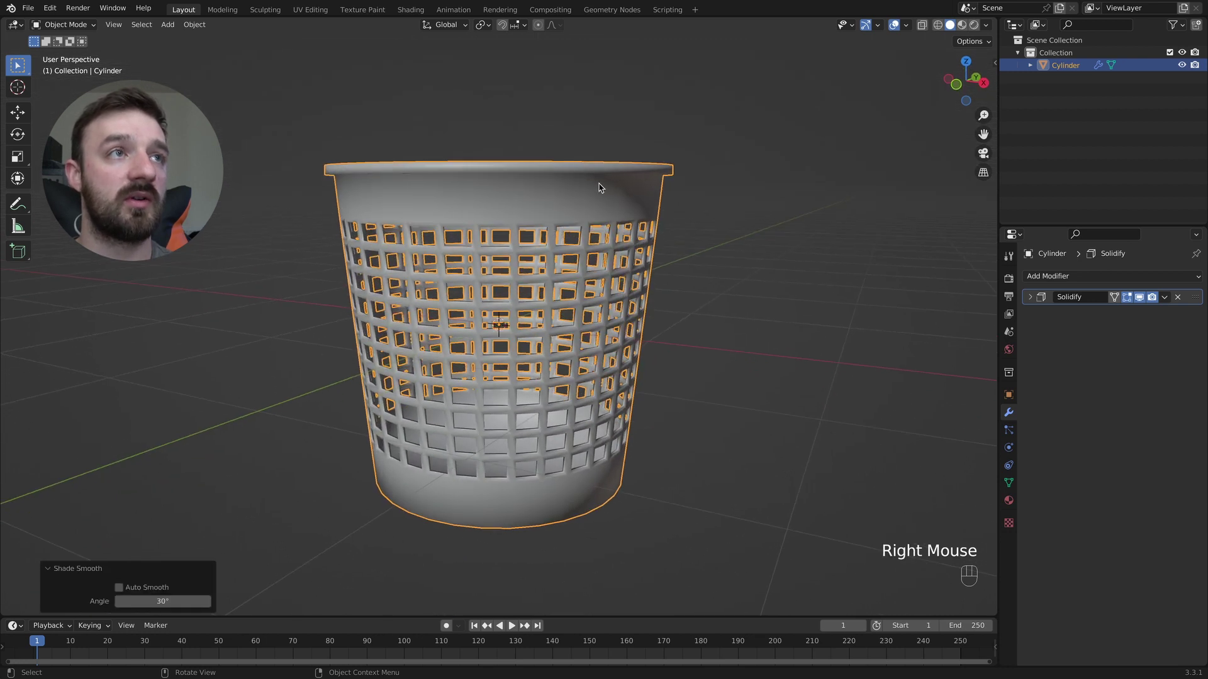
Step: Add an Edge Split modifier to the basket with the default 30° edge angle
click(1071, 281)
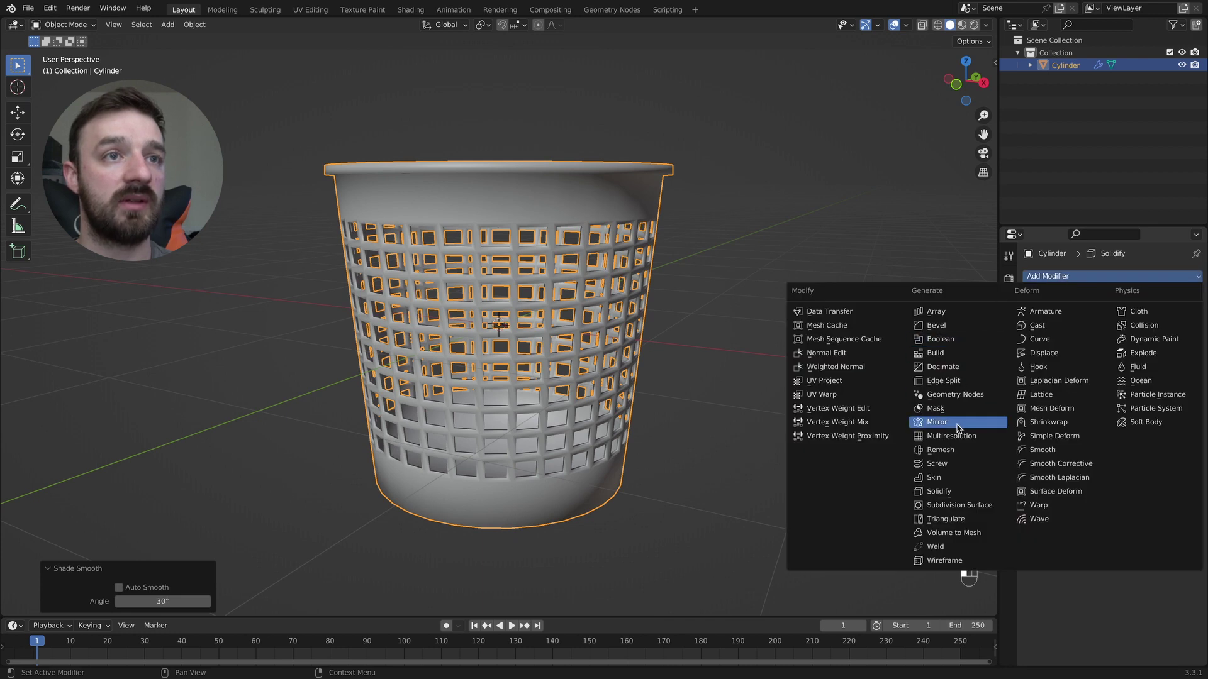
click(959, 384)
middle_drag(648, 342, 648, 342)
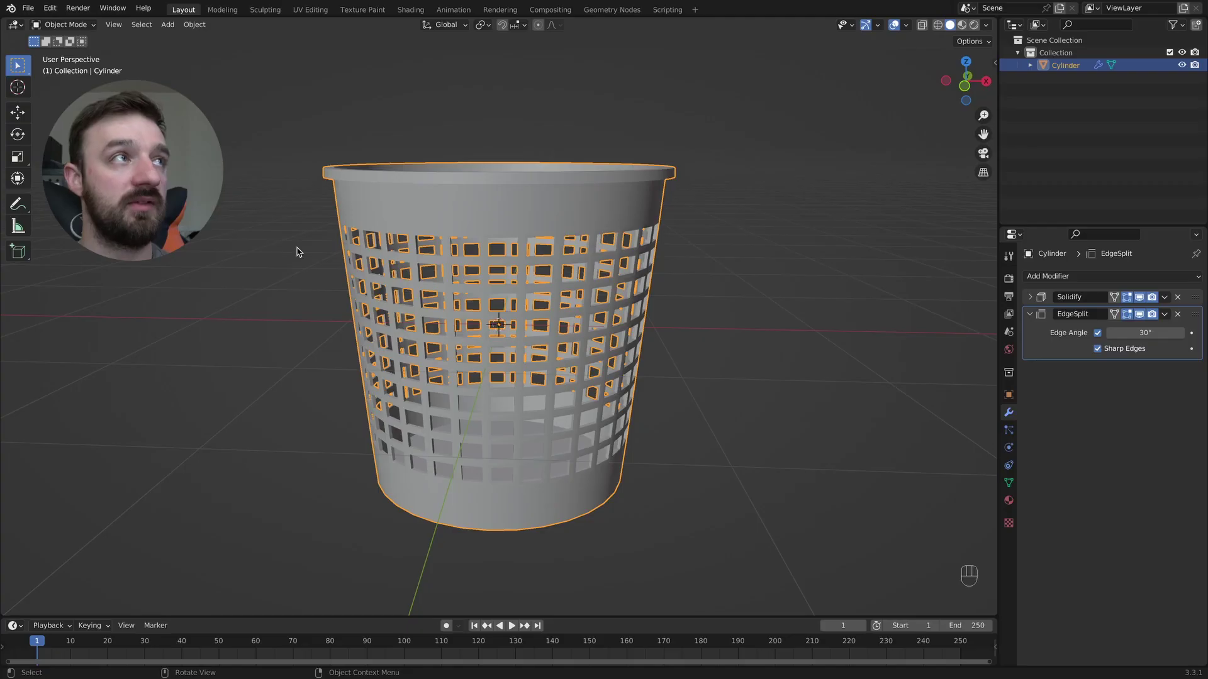
Step: Open the recent file plastique.blend and copy its blue plastic sphere
click(28, 7)
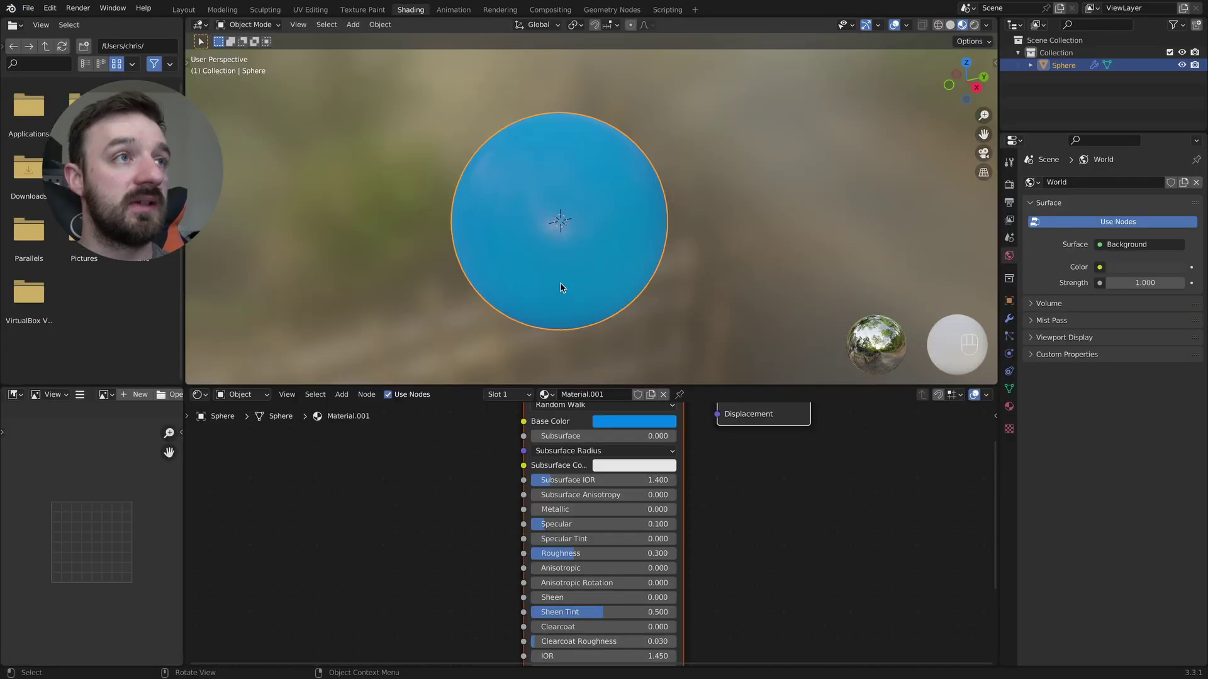
click(561, 288)
key(super+c)
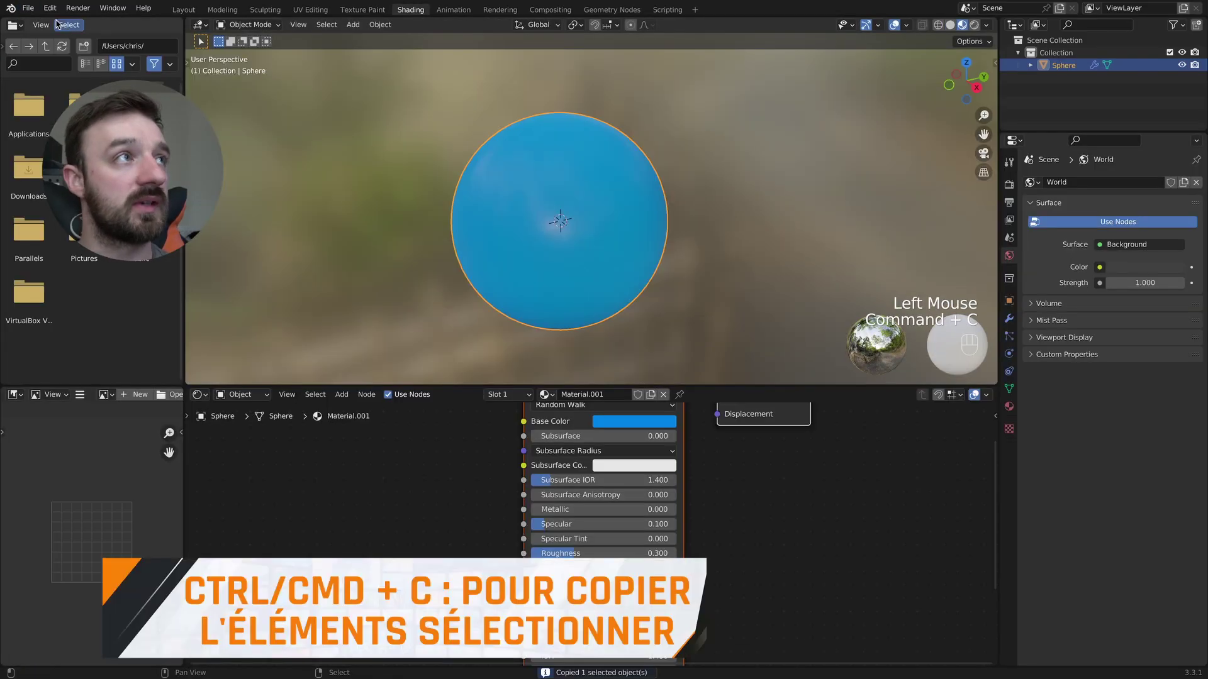
Step: Reopen the basket file poubelle.blend from the recent files
click(28, 7)
mouse_move(60, 47)
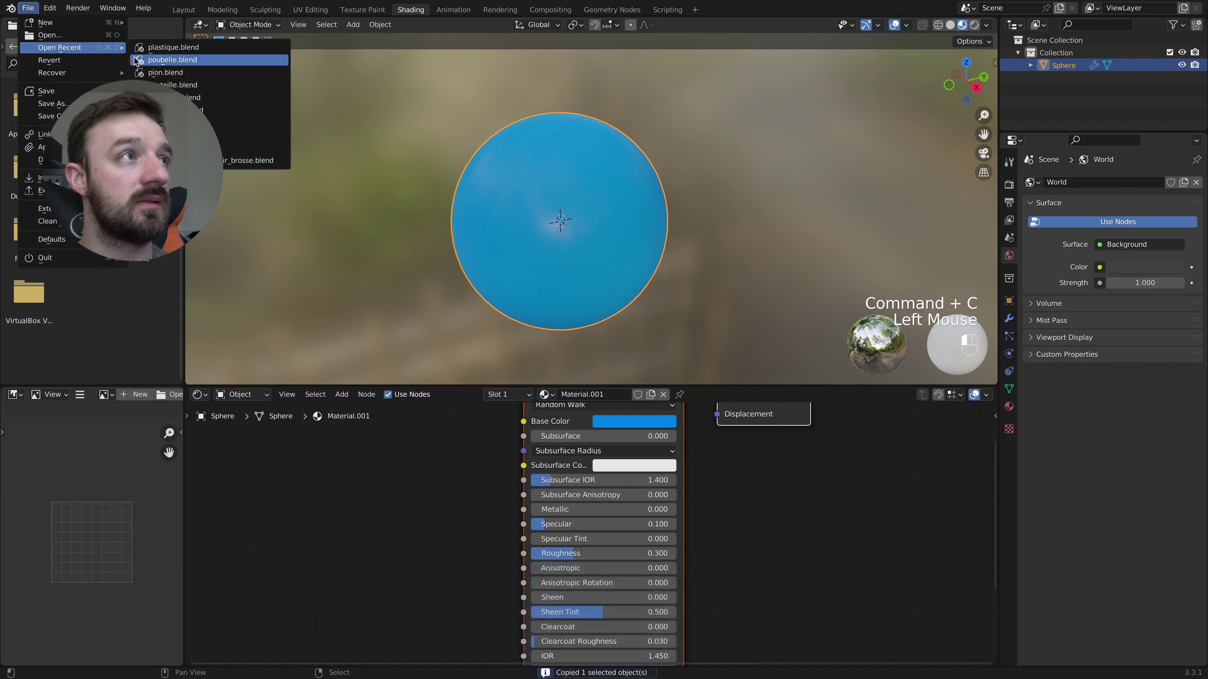
click(189, 59)
click(549, 361)
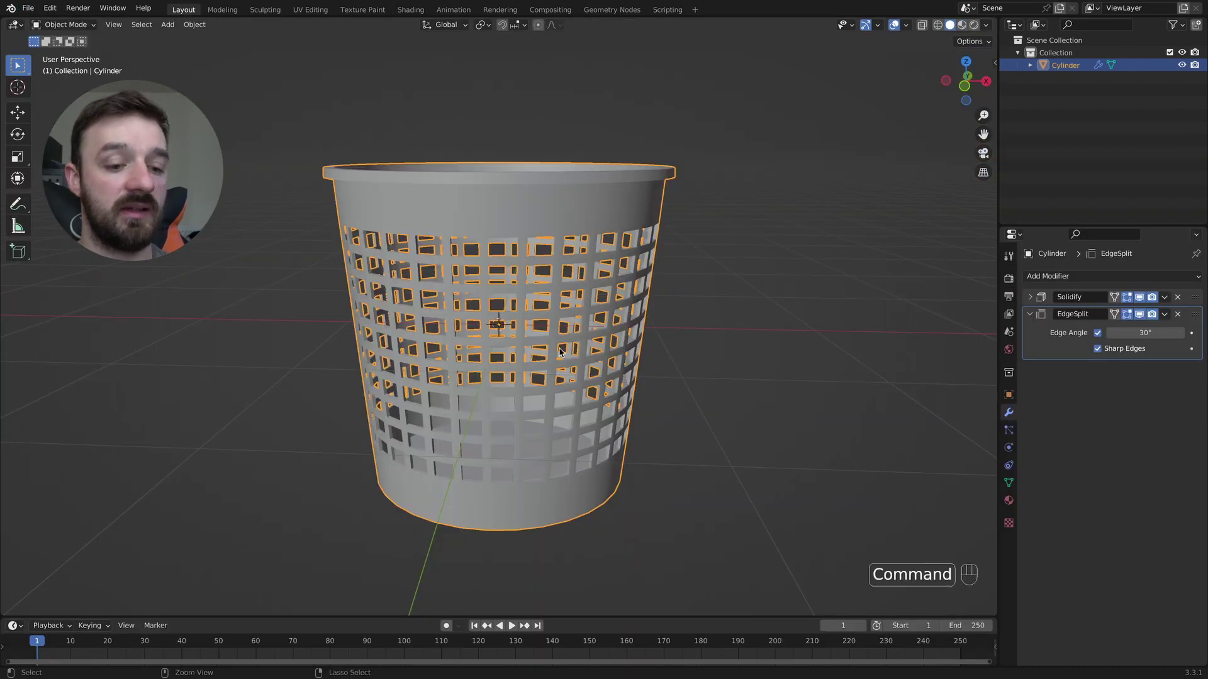
Step: Paste the copied sphere into the scene and raise it about 1.47 m along Z above the basket
key(super+v)
key(g)
key(z)
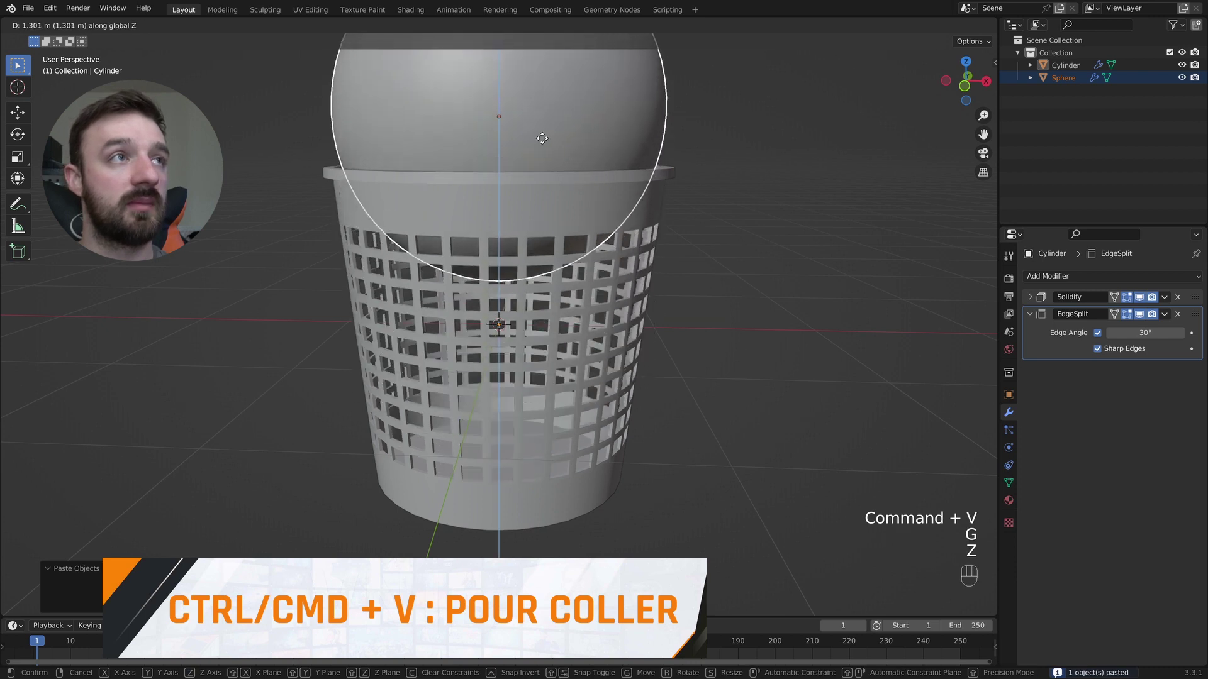
click(531, 112)
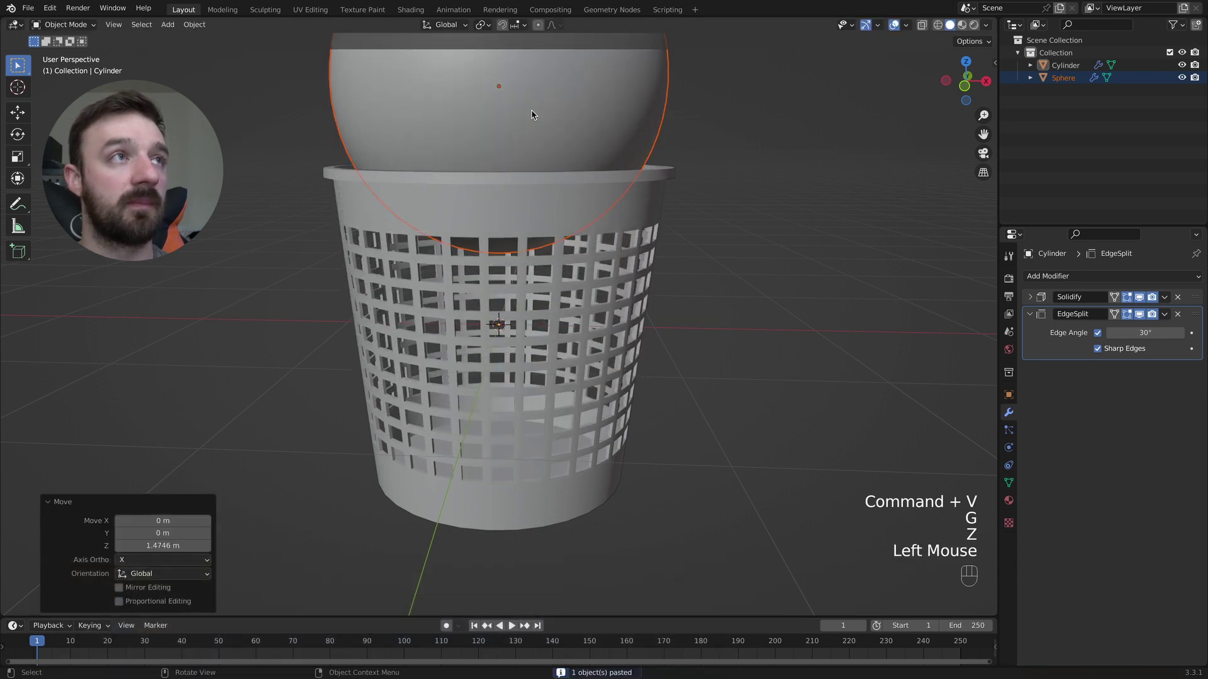
Step: Switch to the Shading workspace and assign the sphere's blue plastic material, Material.001, to the basket
click(410, 9)
click(593, 184)
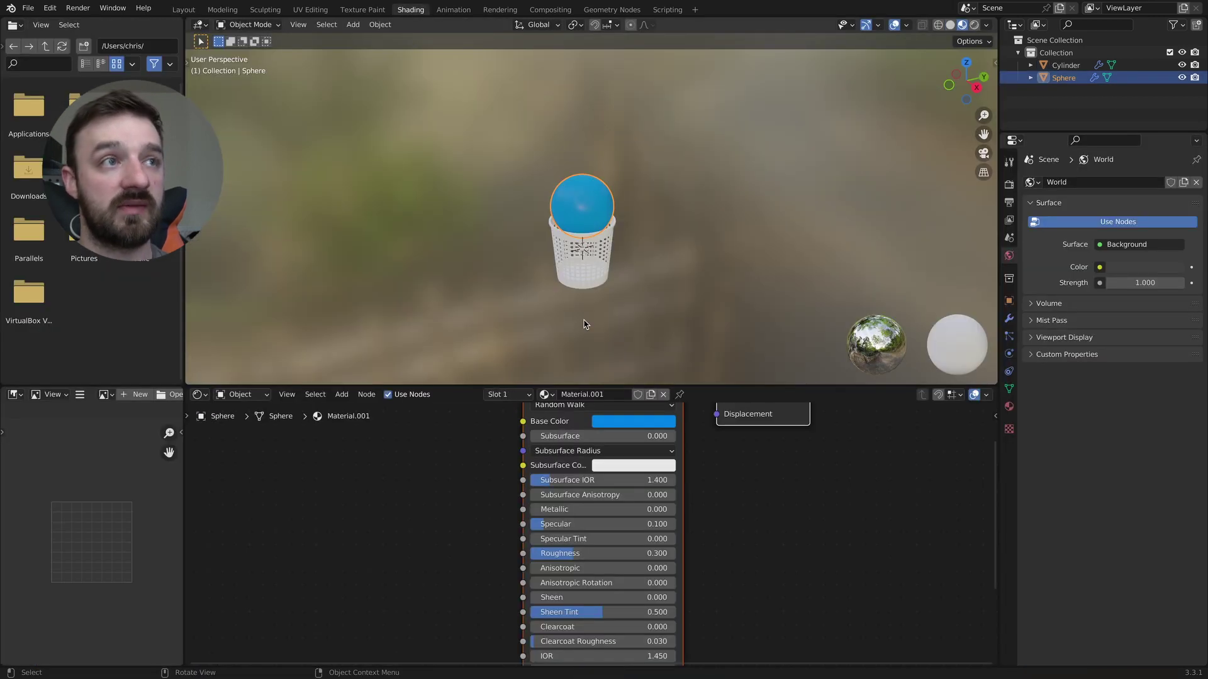
drag(547, 382, 578, 281)
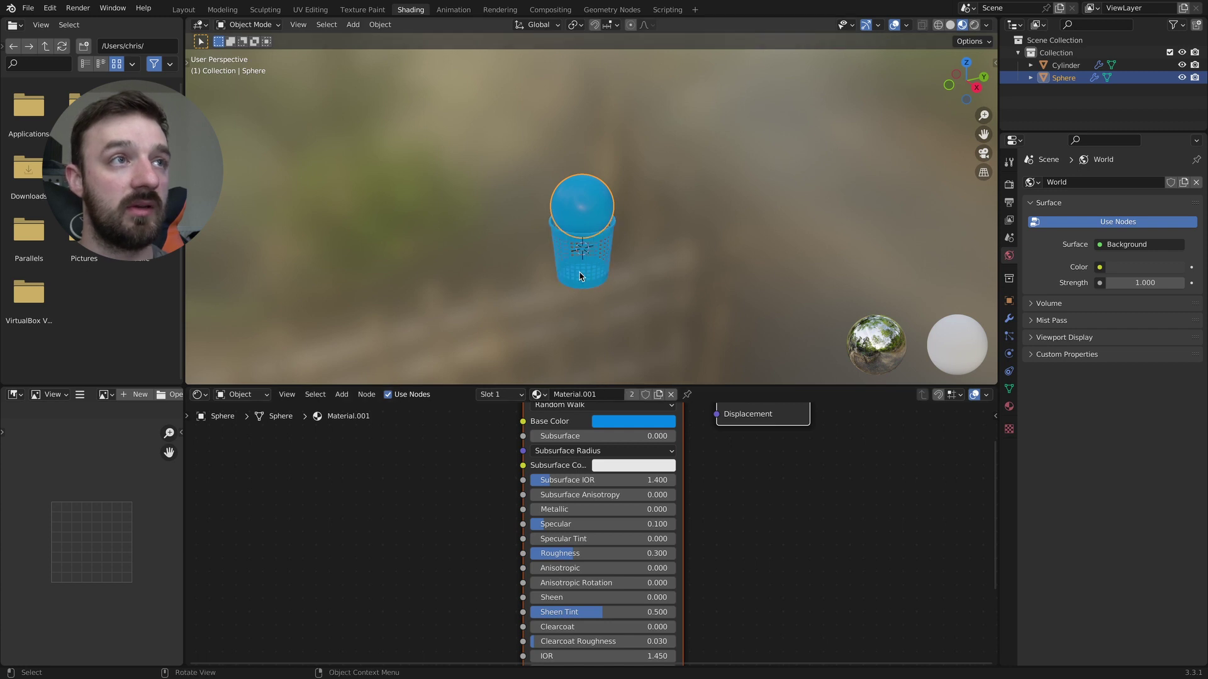
Step: Delete the pasted sphere, keeping only the basket in the scene
key(x)
click(597, 196)
scroll(591, 220, up, 5)
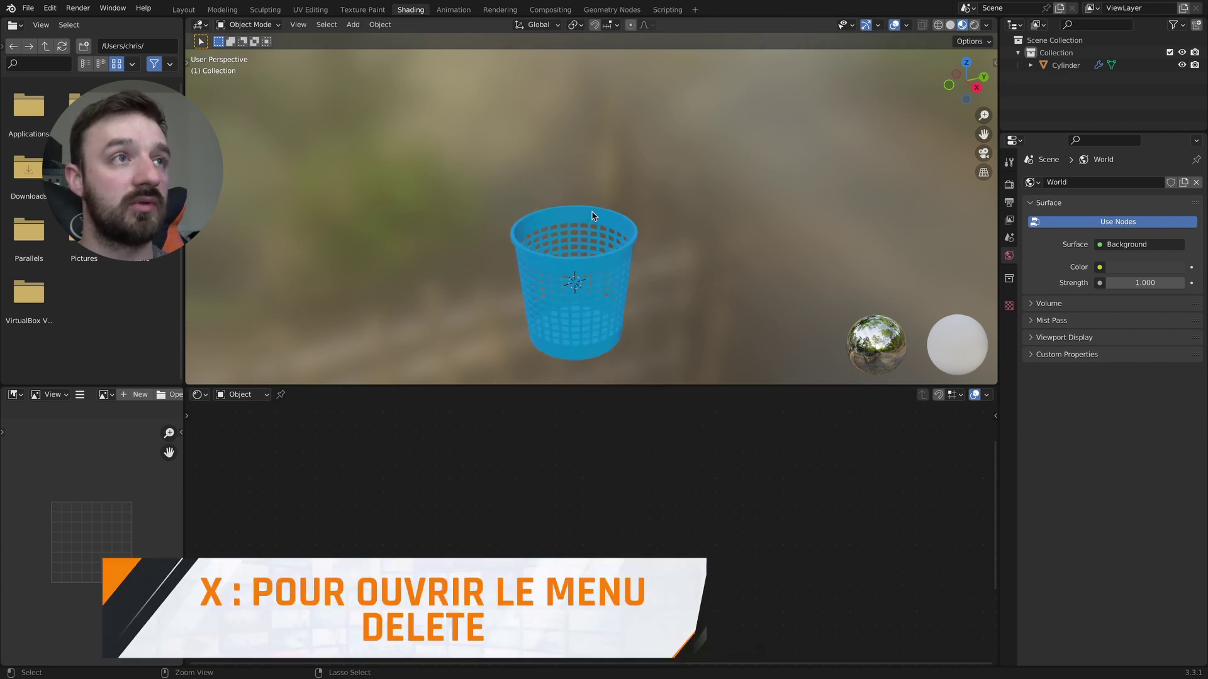
Step: Change the Base Color of the basket's material to a deeper blue, hex 004DE7
click(587, 229)
click(633, 420)
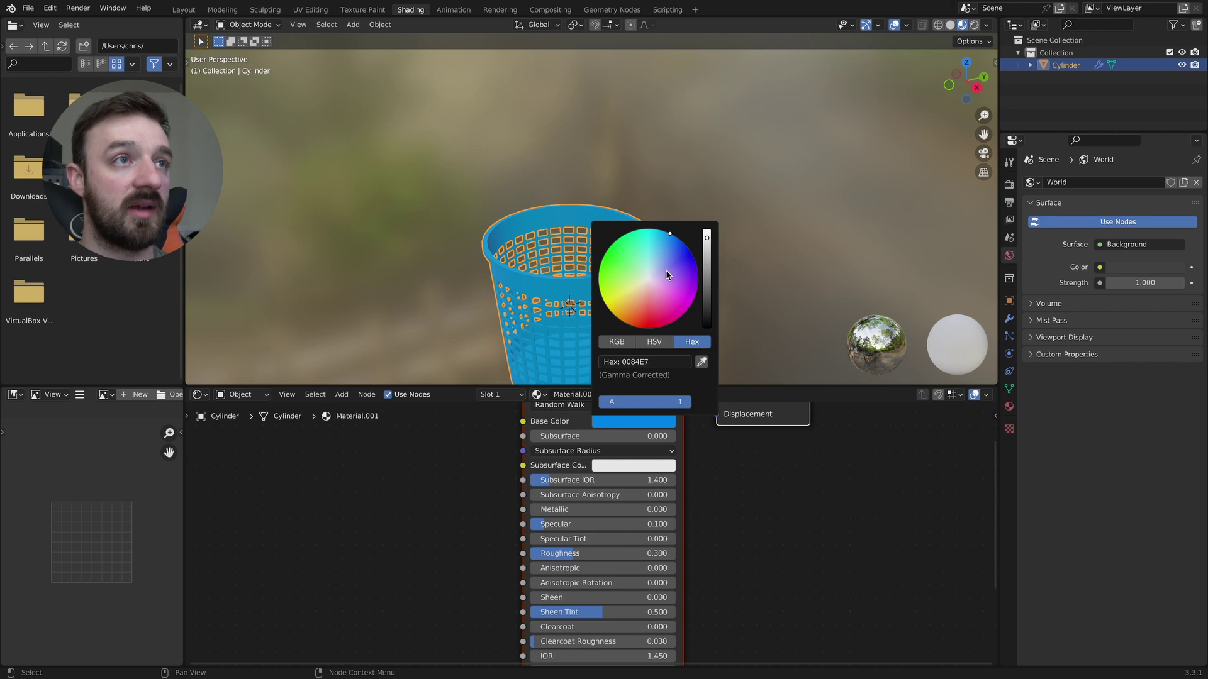
drag(672, 235, 680, 239)
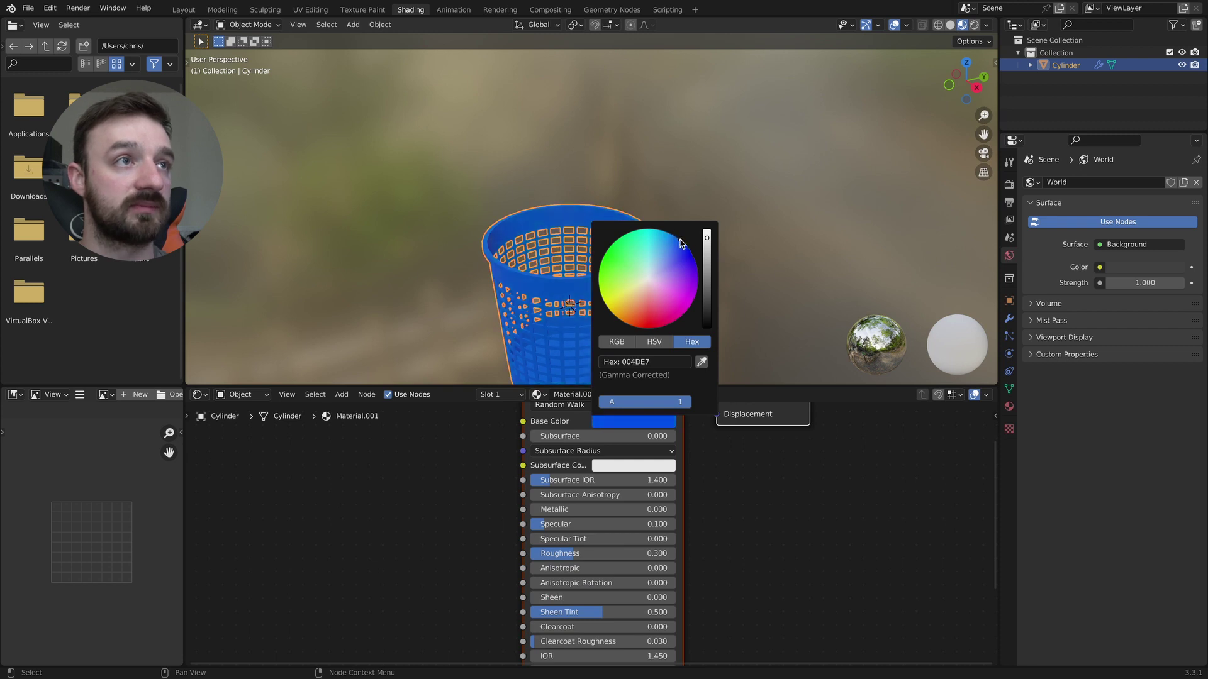
scroll(709, 256, up, 5)
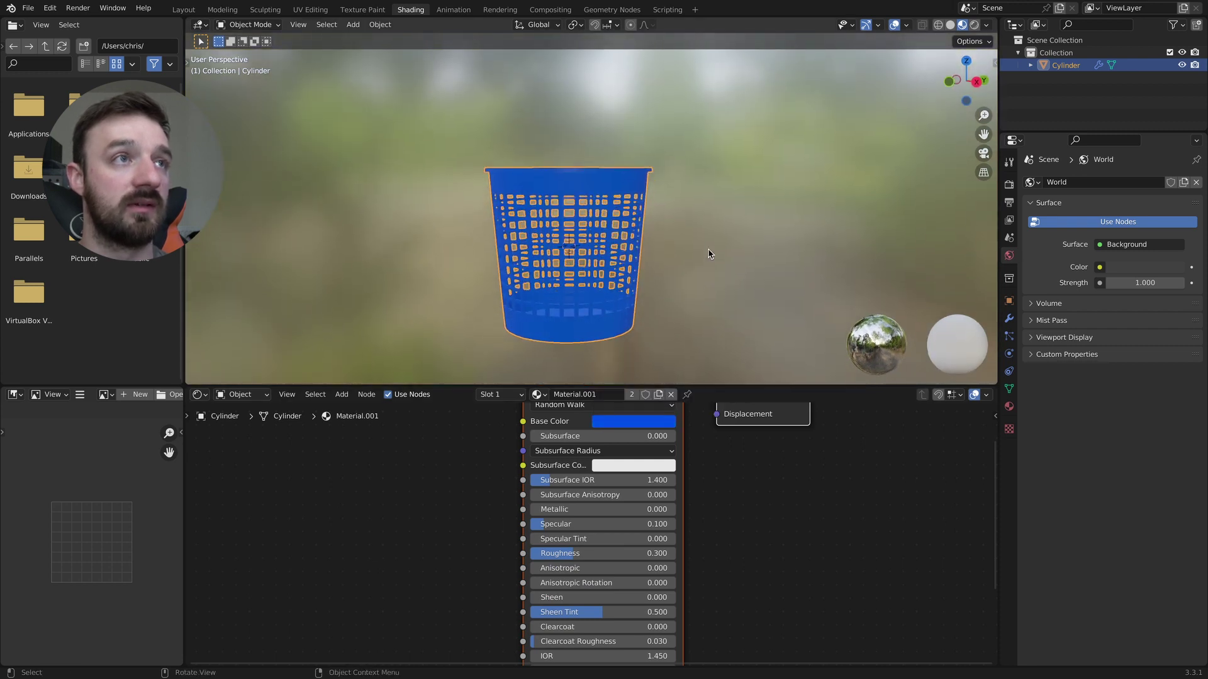